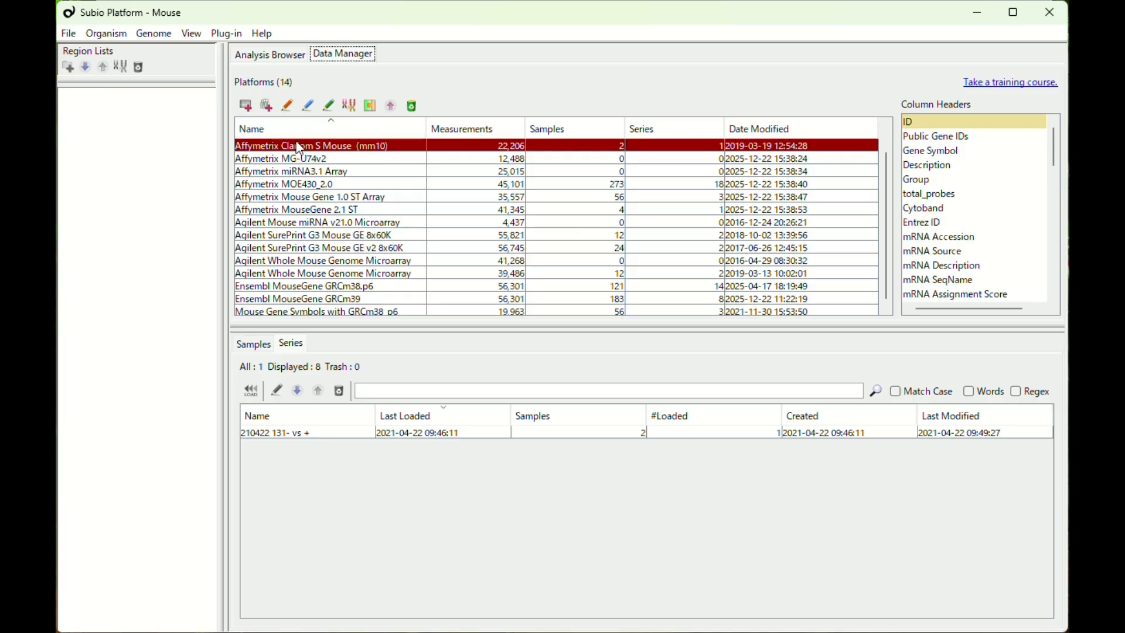
# - Look through the series stored under several Affymetrix, Agilent and Ensembl mouse platforms, finishing on Ensembl MouseGene GRCm39
pyautogui.click(298, 147)
pyautogui.click(298, 171)
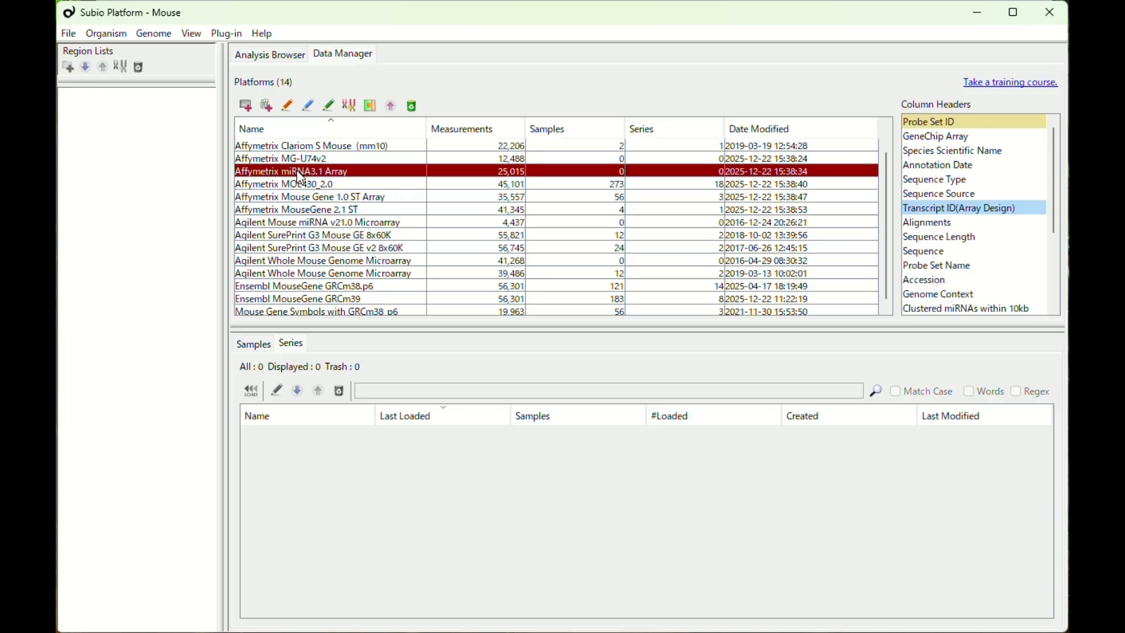
pyautogui.click(299, 184)
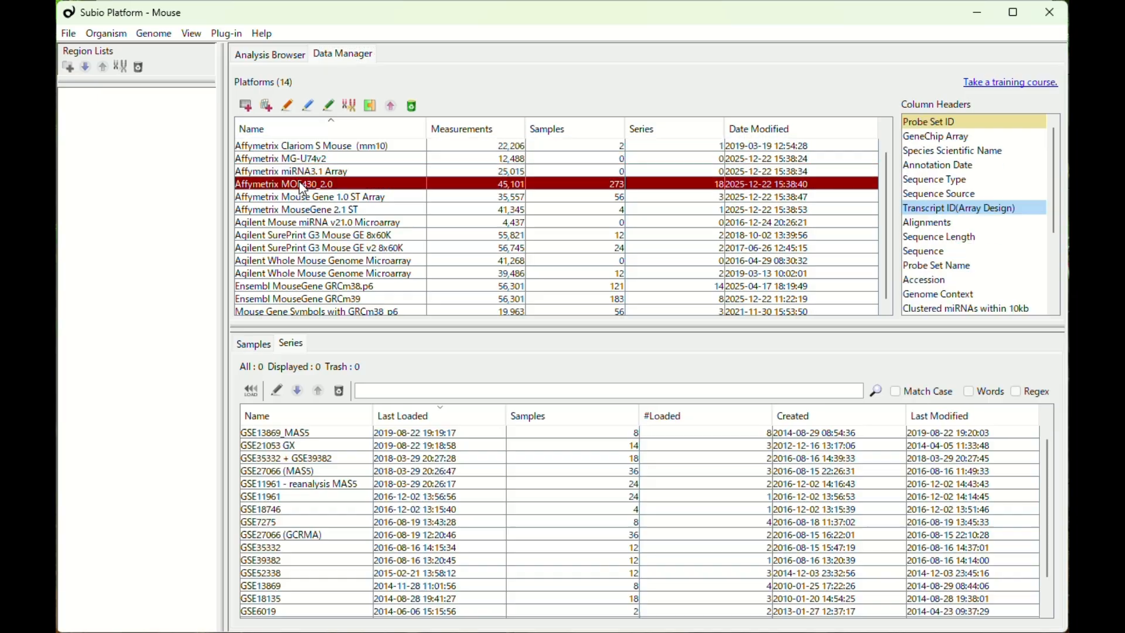
pyautogui.click(295, 235)
pyautogui.click(296, 248)
pyautogui.click(296, 261)
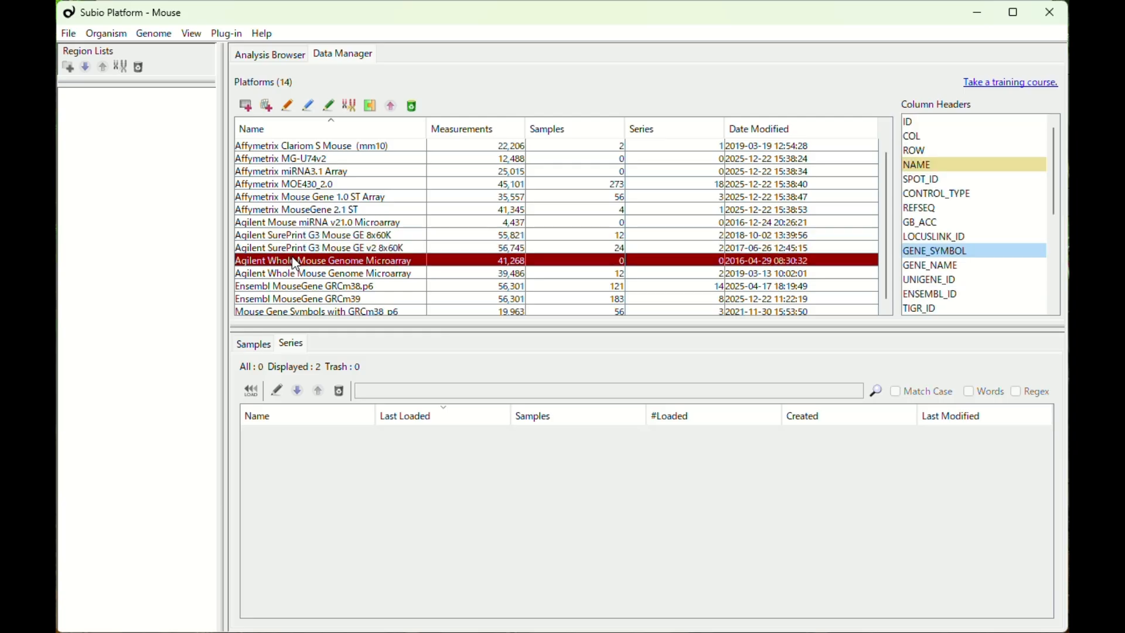
pyautogui.click(298, 300)
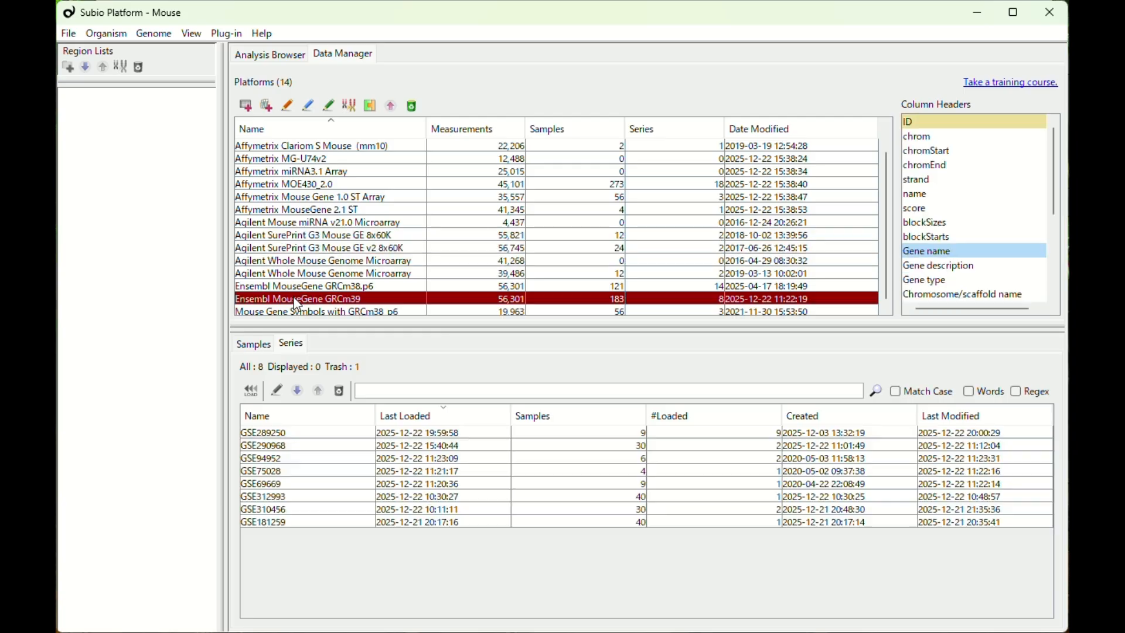
pyautogui.click(299, 312)
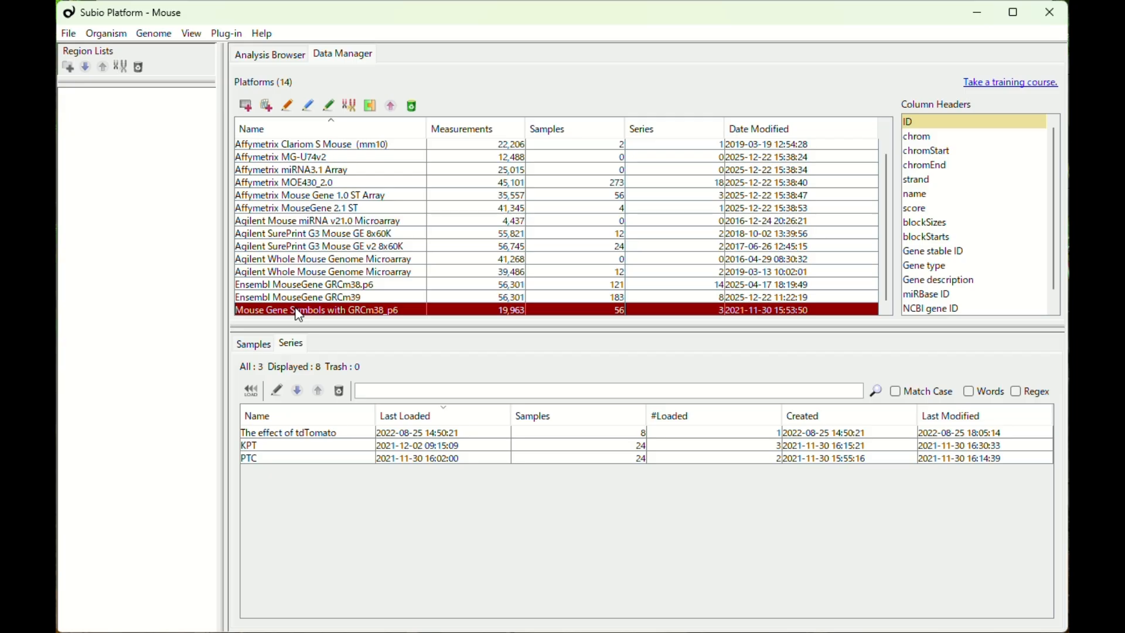
pyautogui.click(300, 297)
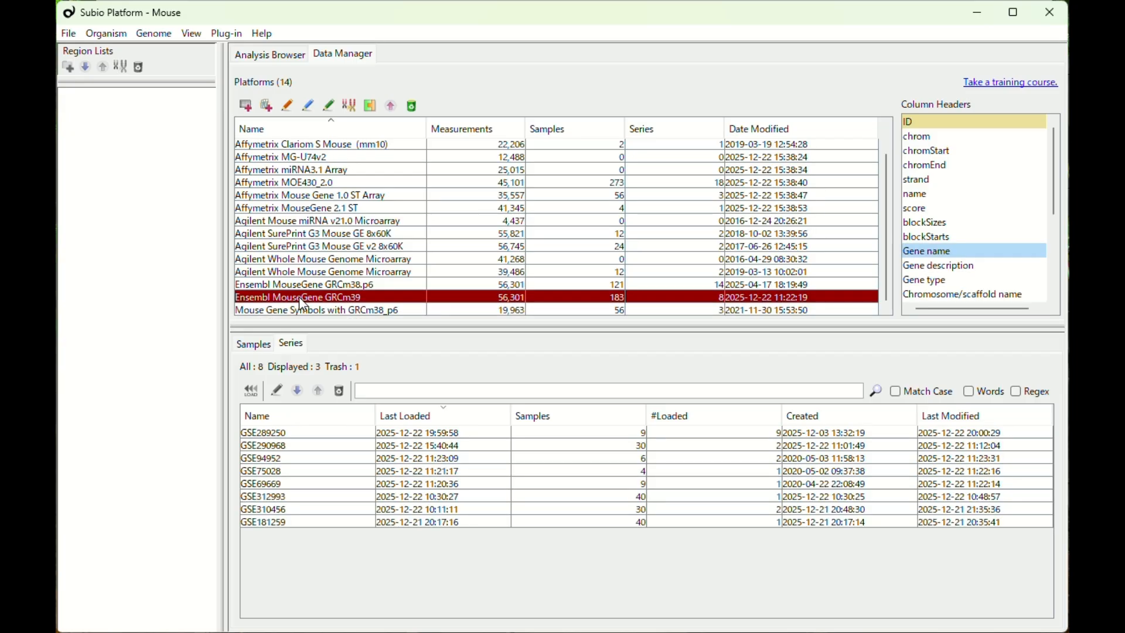
# - Search the platform's series for "lung" and for "development"
pyautogui.click(336, 447)
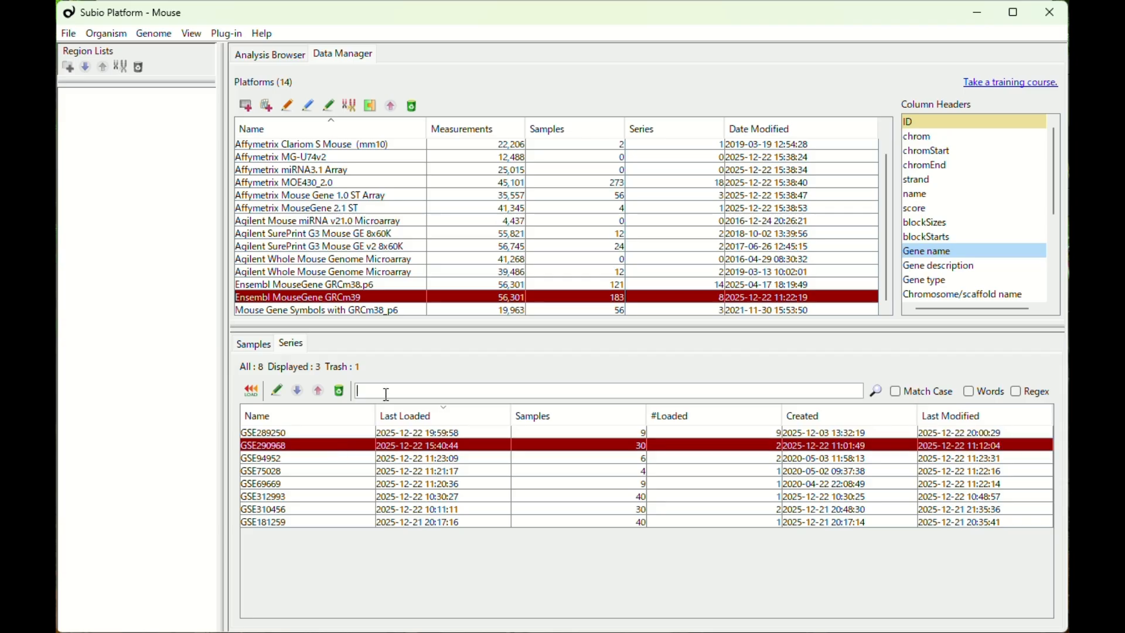
pyautogui.write('lung')
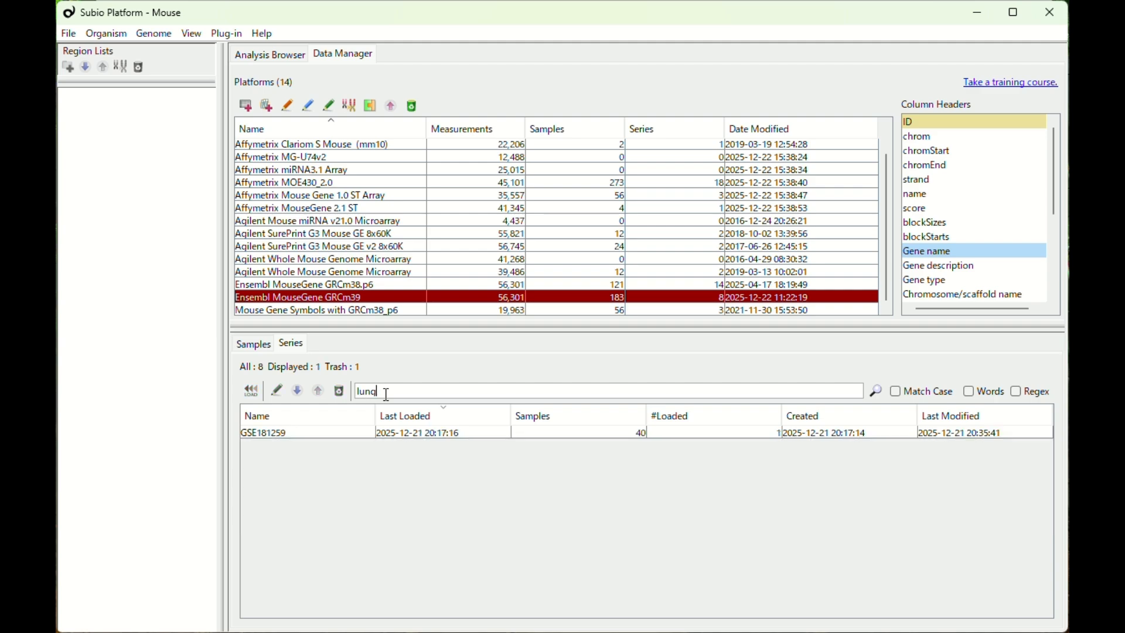
pyautogui.hotkey('ctrl', 'a')
pyautogui.press('BackSpace')
pyautogui.write('developmen')
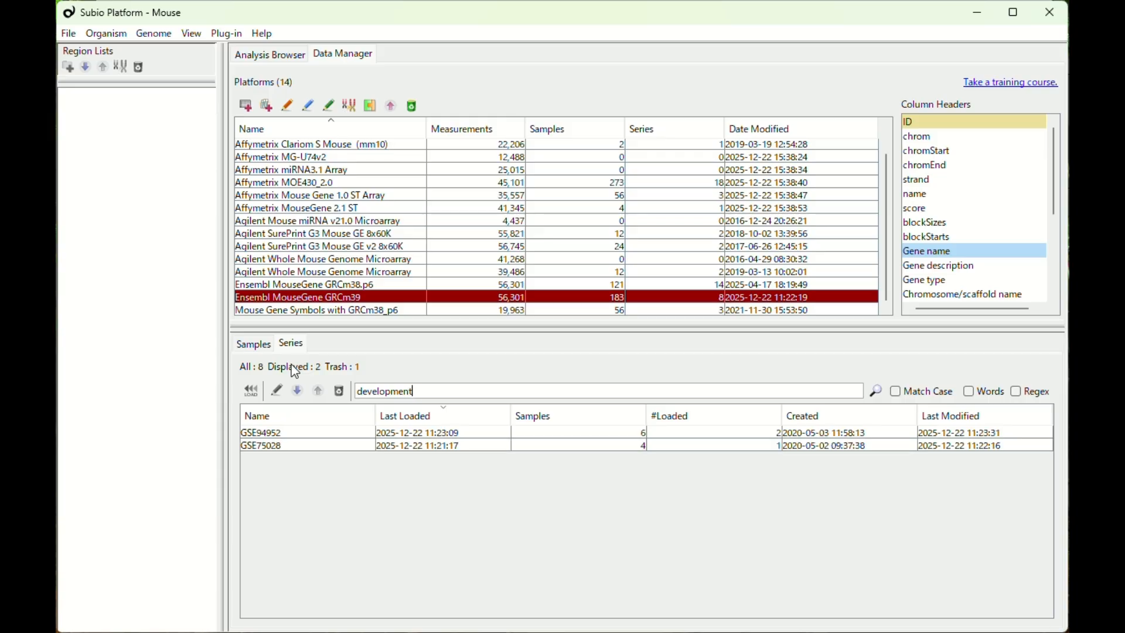
# - Filter the series by "atopic" and load the series GSE289250
pyautogui.doubleClick(444, 394)
pyautogui.write('atopic')
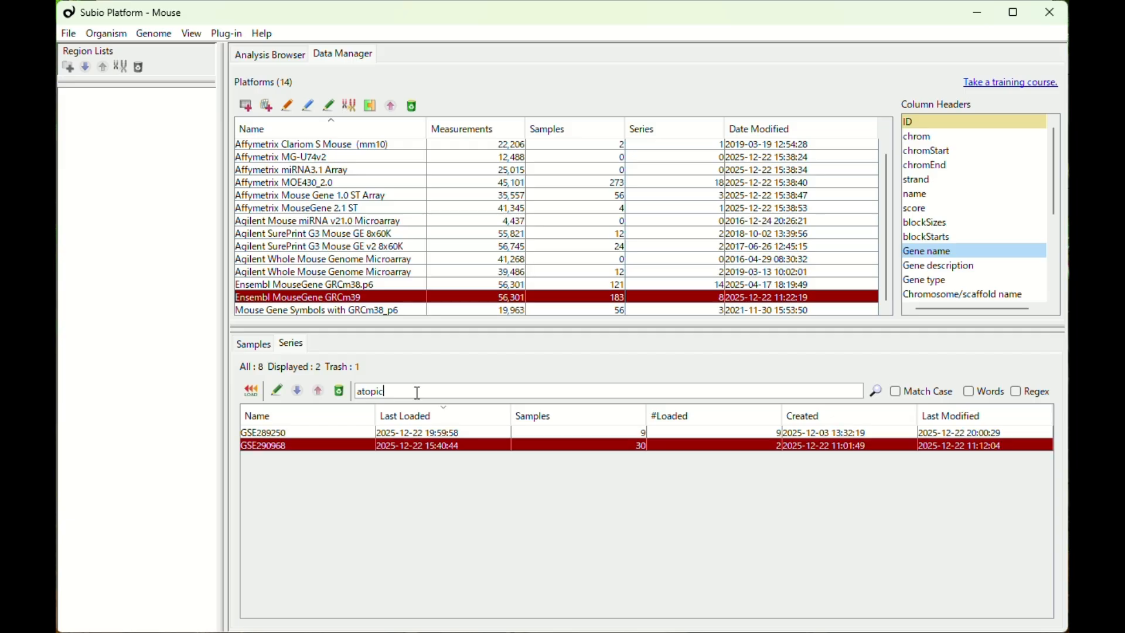
pyautogui.click(329, 434)
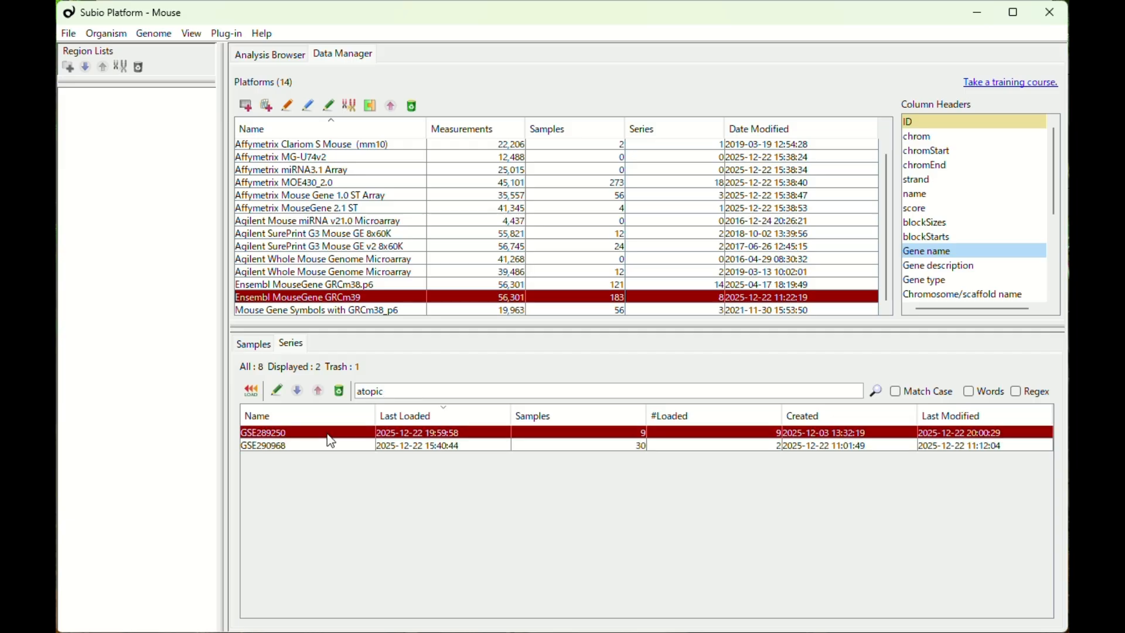
pyautogui.click(256, 400)
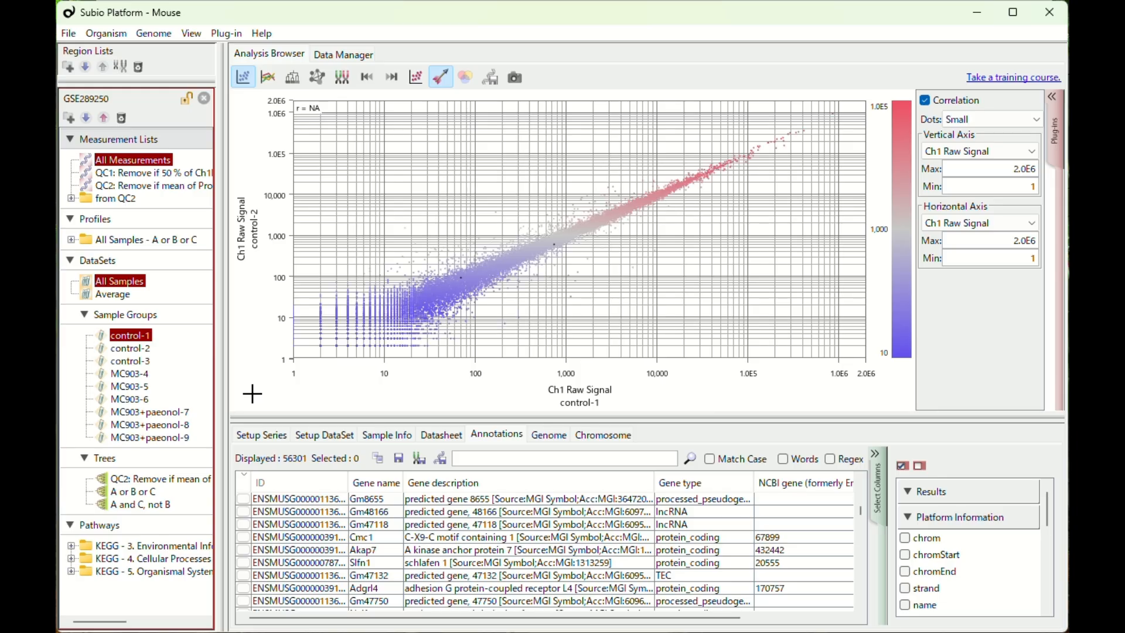
# - Show the sample information of GSE289250 and read through its notes and attached files
pyautogui.click(380, 438)
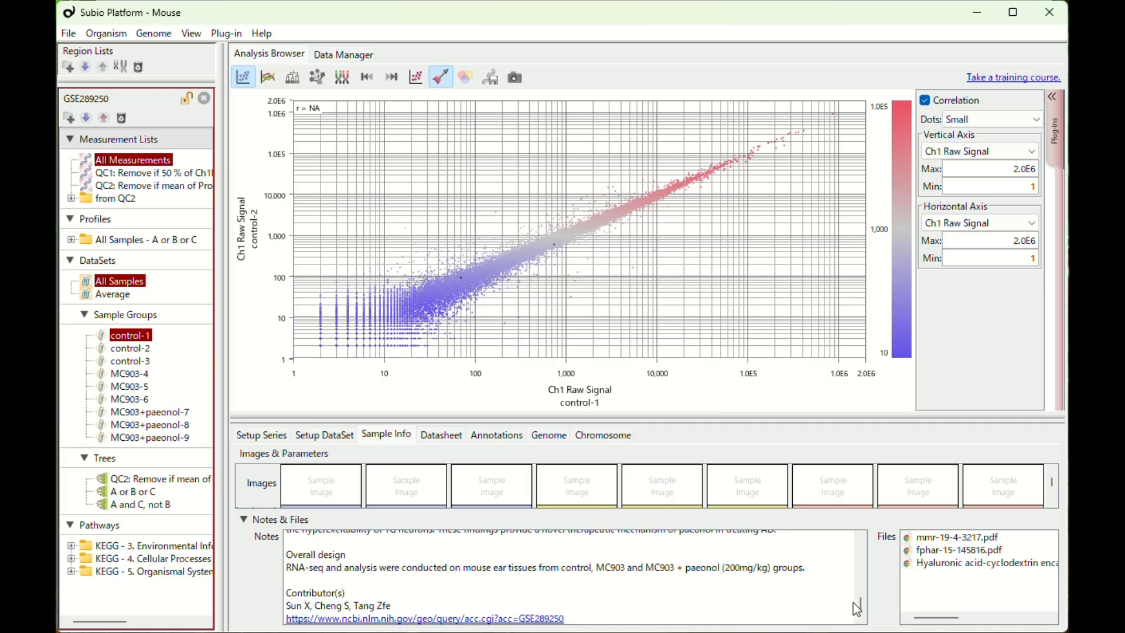
pyautogui.moveTo(862, 604)
pyautogui.mouseDown()
pyautogui.moveTo(858, 540)
pyautogui.moveTo(861, 605)
pyautogui.mouseUp()
pyautogui.click(941, 607)
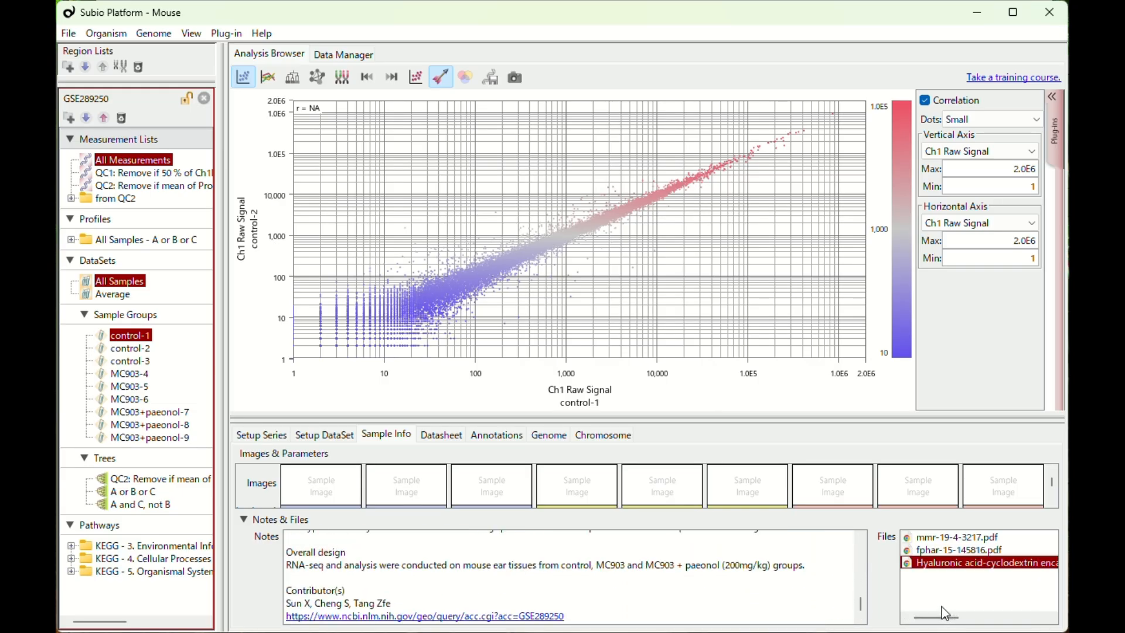
# - View the GEO record linked in the notes and the attached paper mmr-19-4-3217.pdf, returning to Subio Platform each time
pyautogui.click(490, 617)
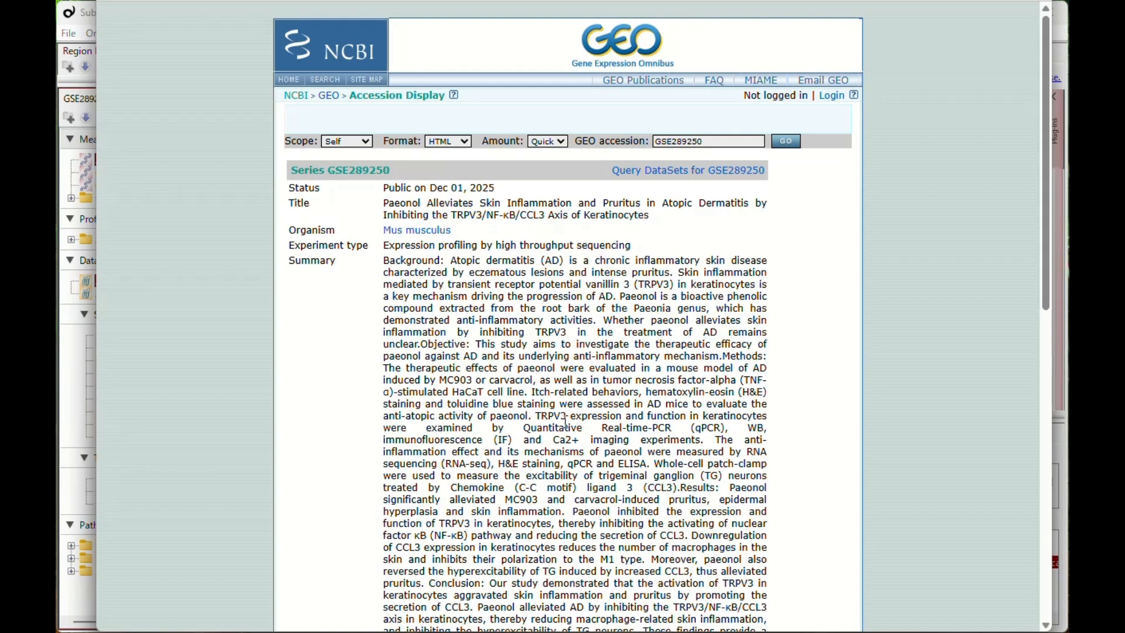
pyautogui.click(70, 354)
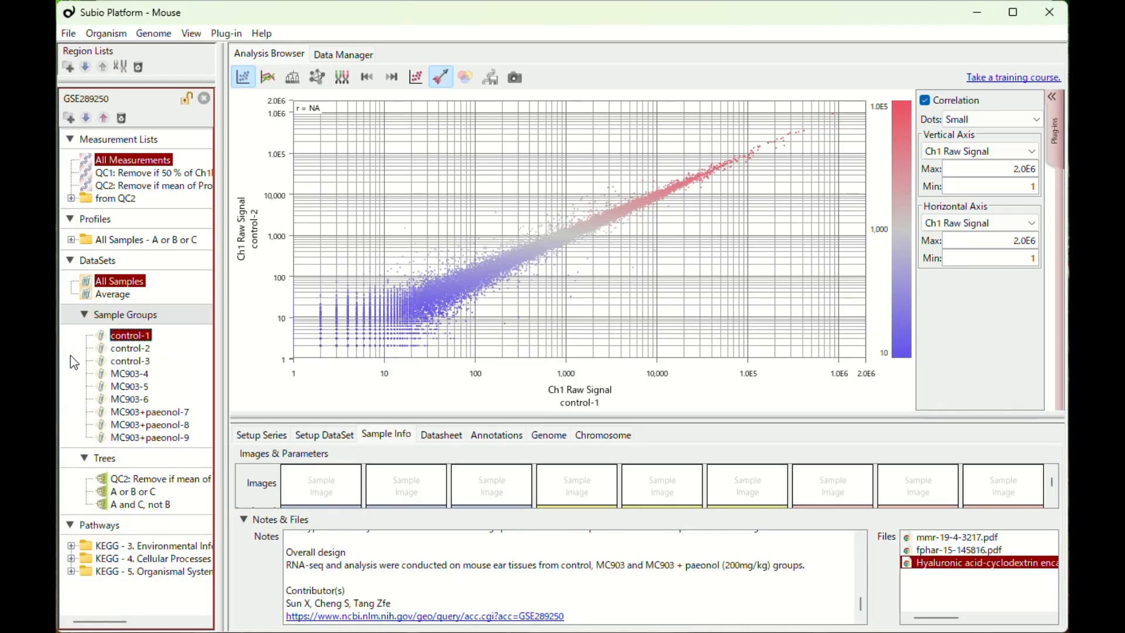
pyautogui.doubleClick(956, 537)
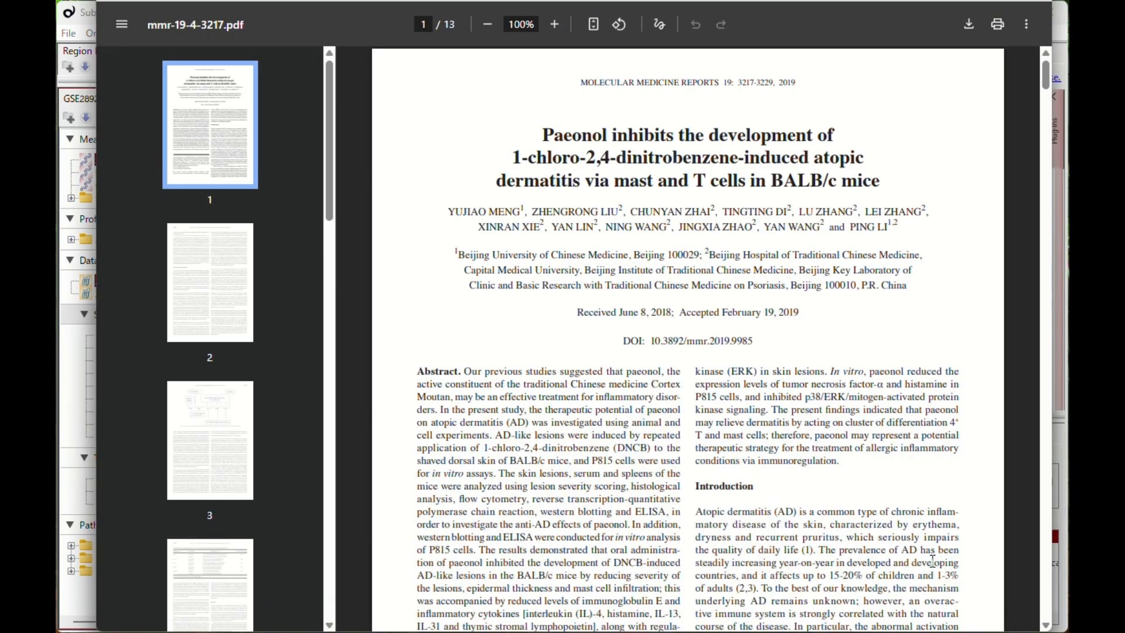
pyautogui.click(75, 365)
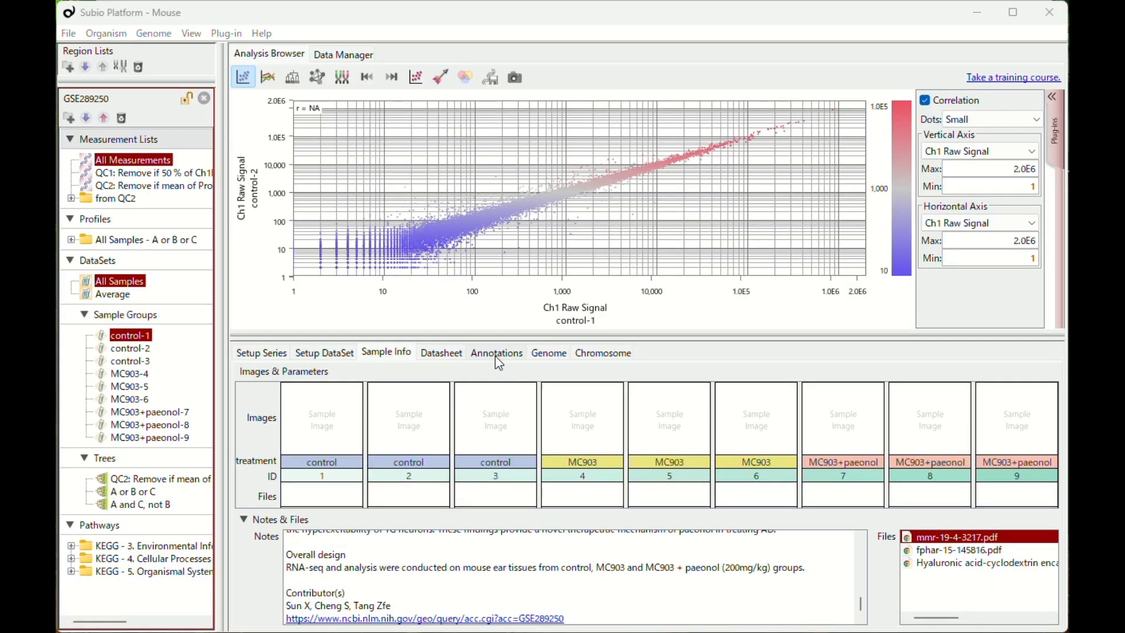
# - Show the gene annotations of measurement list "A: x1.7Up&Dn" under "from QC2", enlarging the table and widening its ID column
pyautogui.click(495, 353)
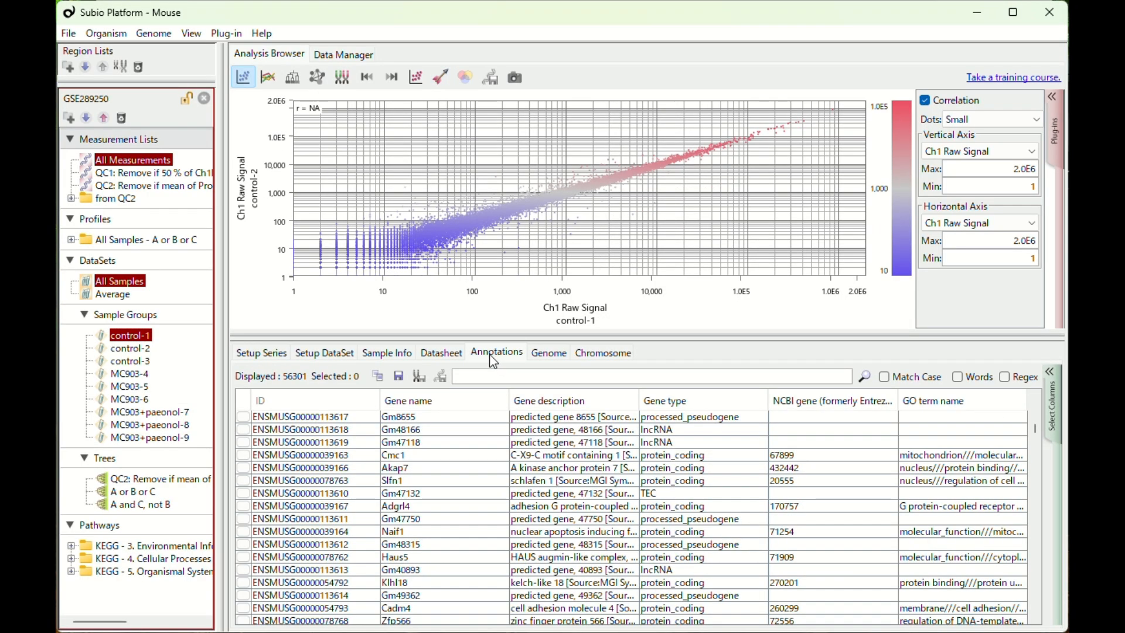
pyautogui.click(72, 199)
pyautogui.click(155, 212)
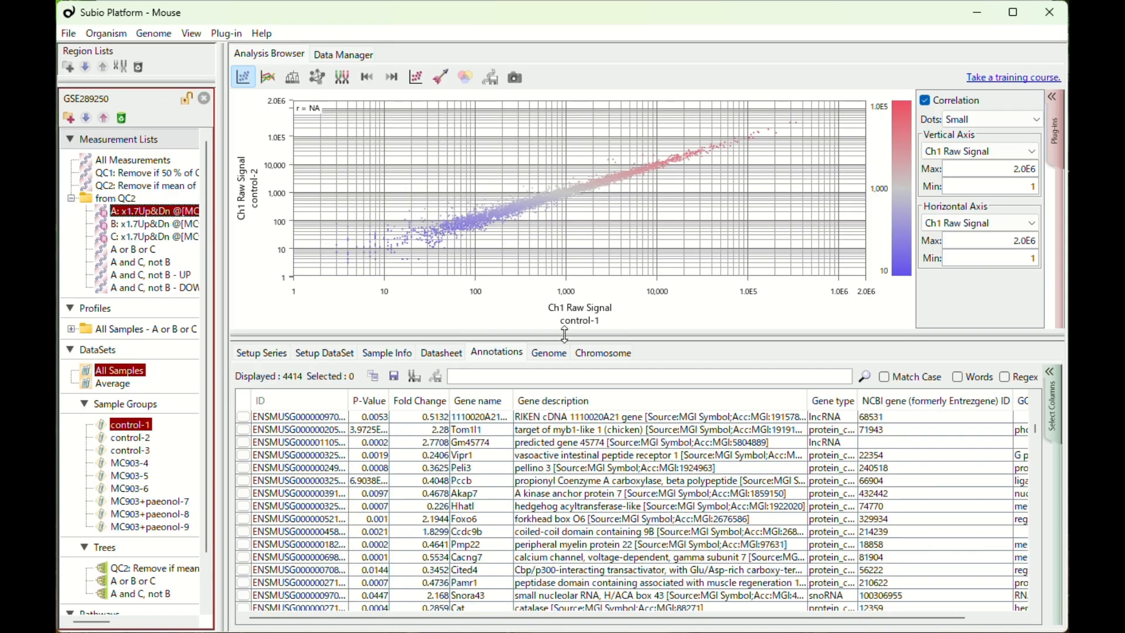
pyautogui.moveTo(559, 340); pyautogui.dragTo(594, 150)
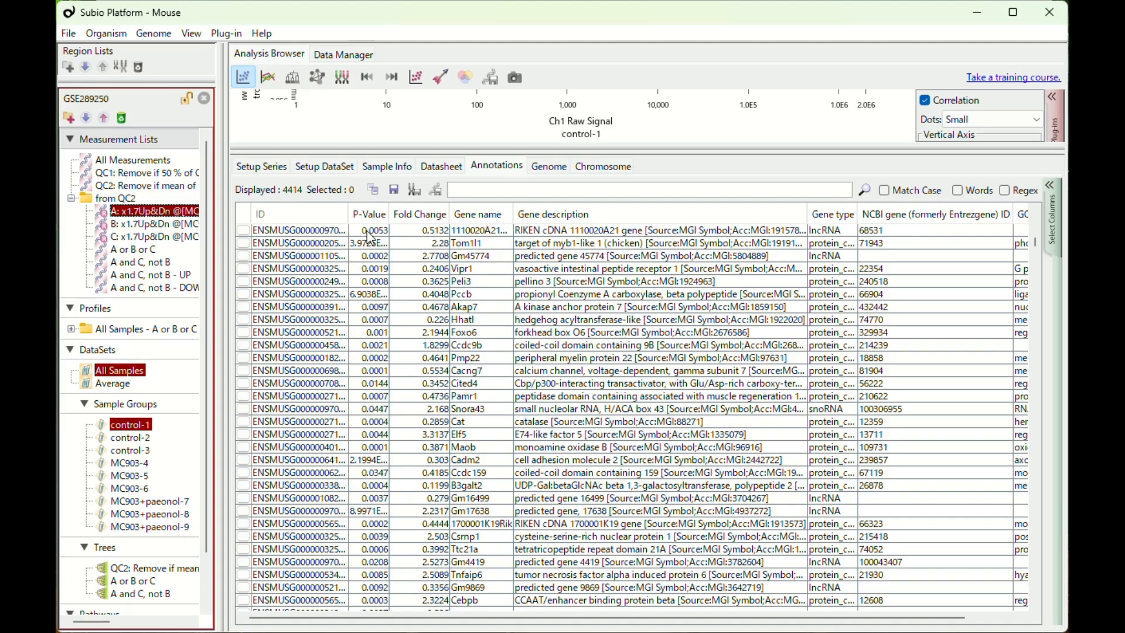
pyautogui.moveTo(353, 218); pyautogui.dragTo(373, 218)
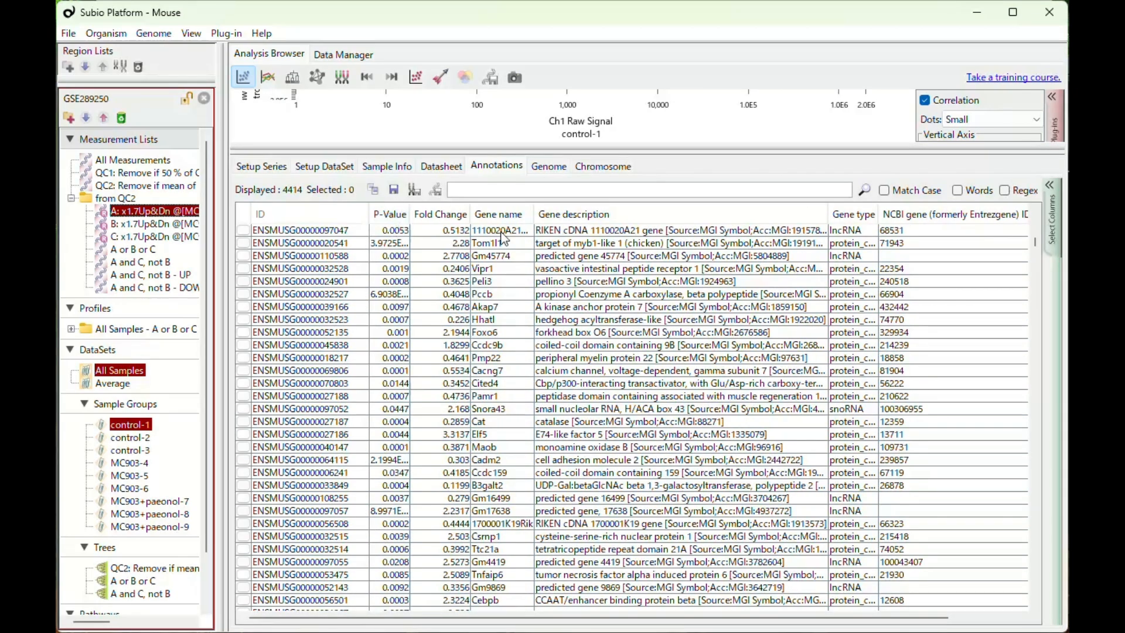
# - Place the Gene type column before Gene description and widen the P-Value, Fold Change and Gene name columns
pyautogui.click(1052, 214)
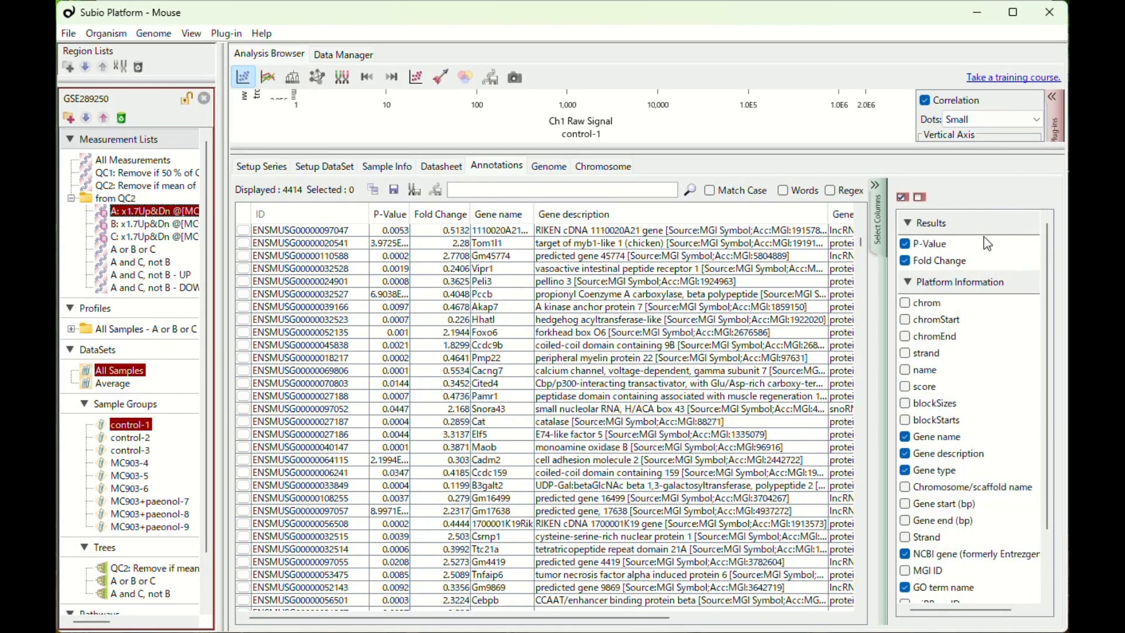
pyautogui.scroll(-3, 951, 351)
pyautogui.moveTo(929, 391); pyautogui.dragTo(960, 377)
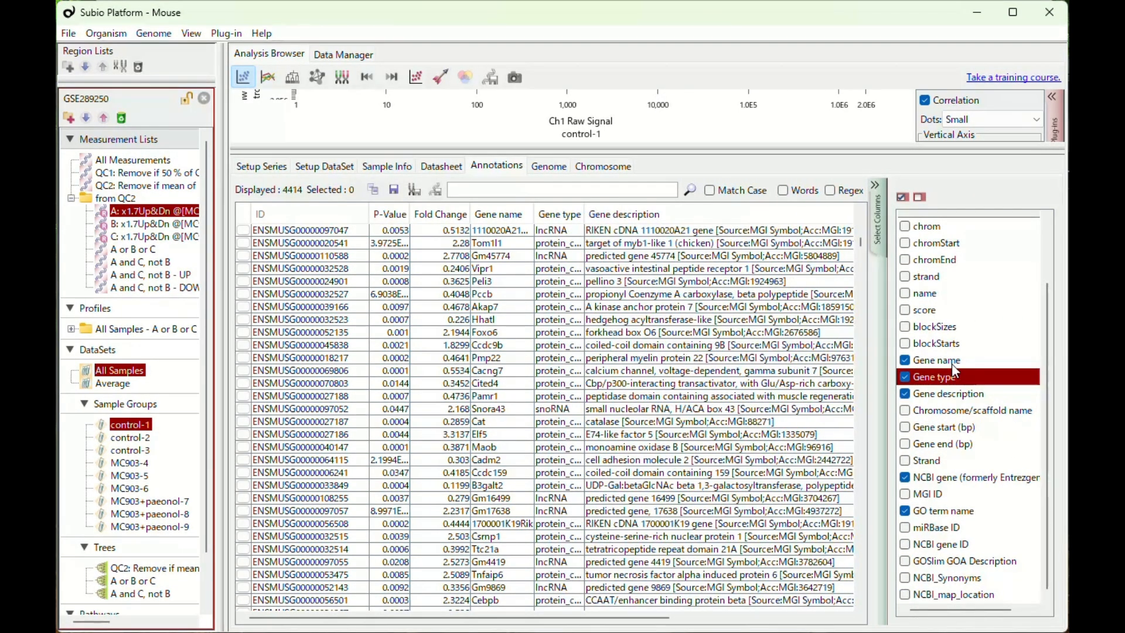
pyautogui.click(879, 226)
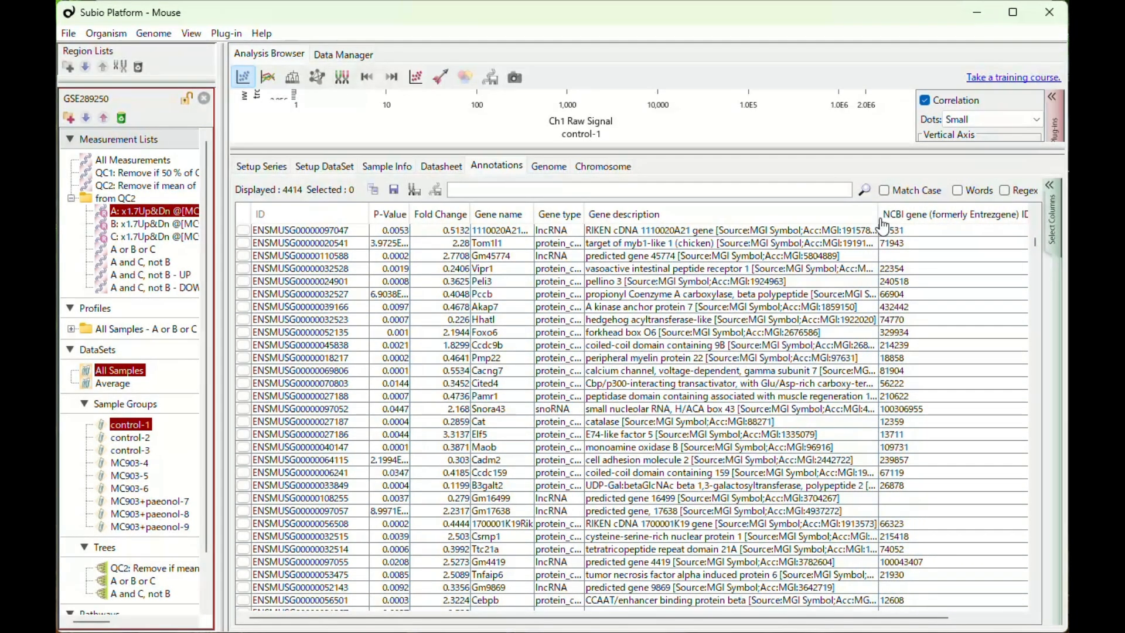
pyautogui.moveTo(413, 215); pyautogui.dragTo(586, 218)
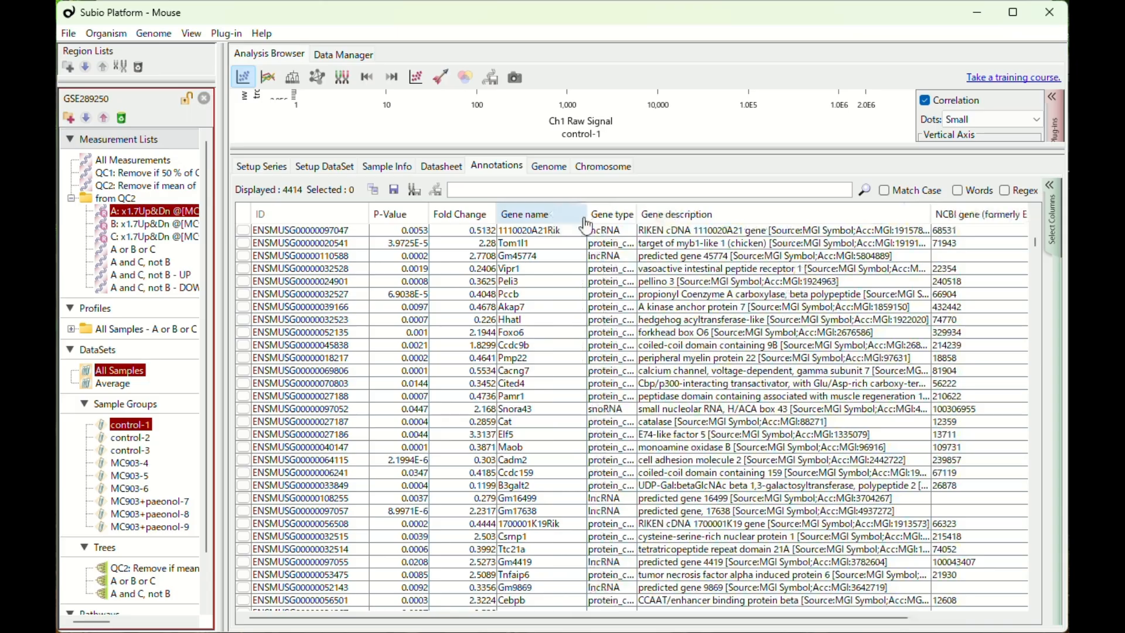
# - Sort the gene annotations by Fold Change in both directions and by ascending P-Value, and search them for "inflammat"
pyautogui.click(480, 228)
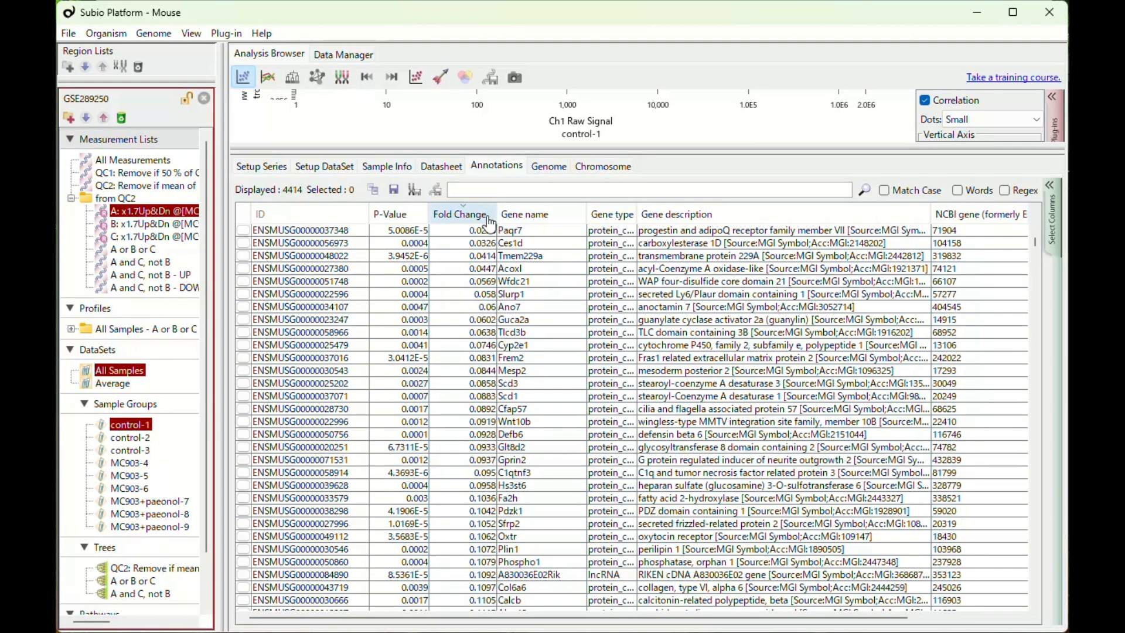
pyautogui.click(491, 224)
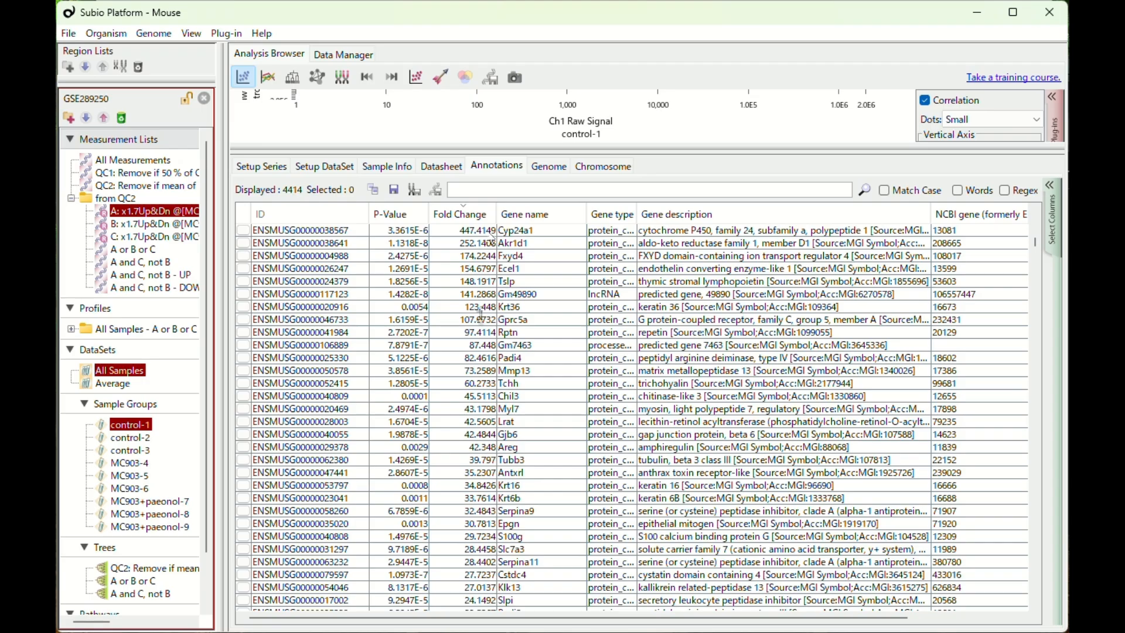
pyautogui.click(416, 225)
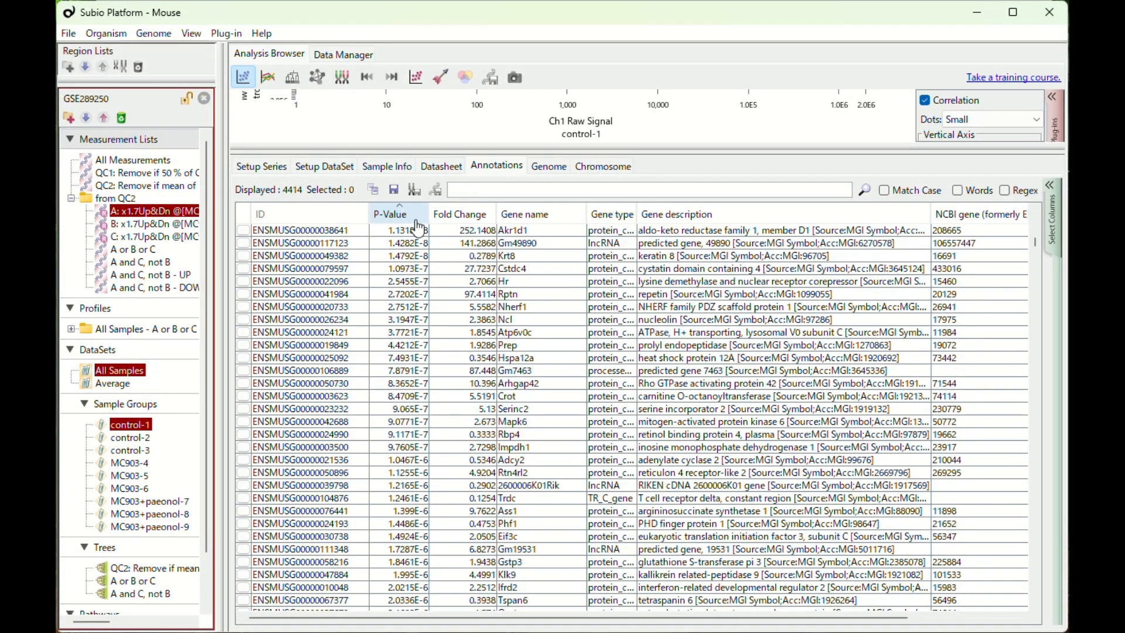
pyautogui.click(491, 191)
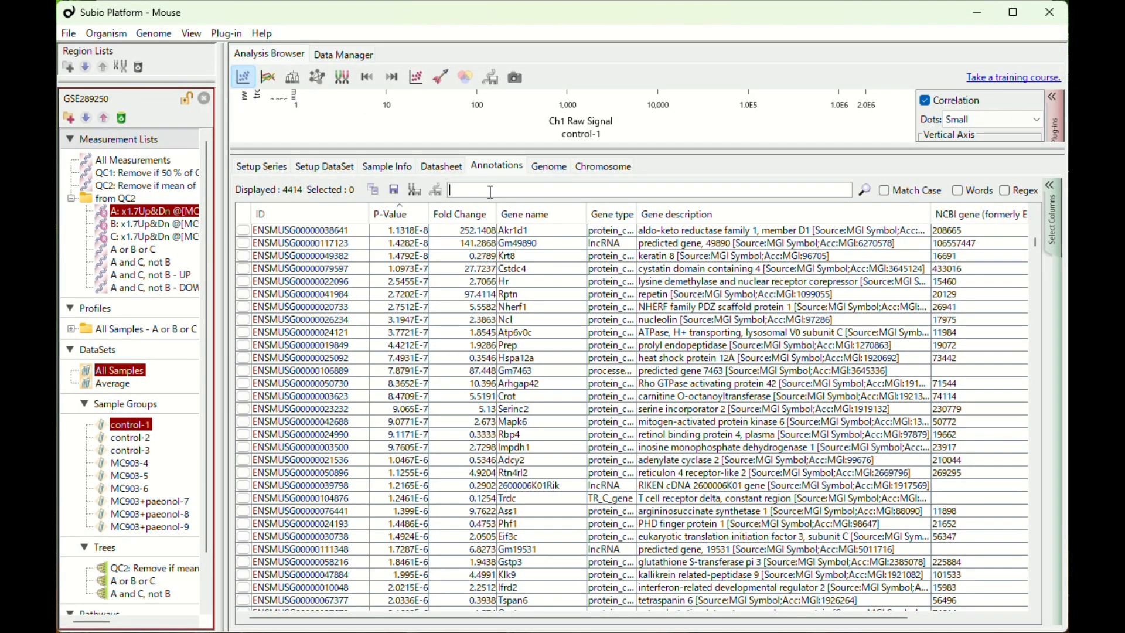
pyautogui.write('inflammat')
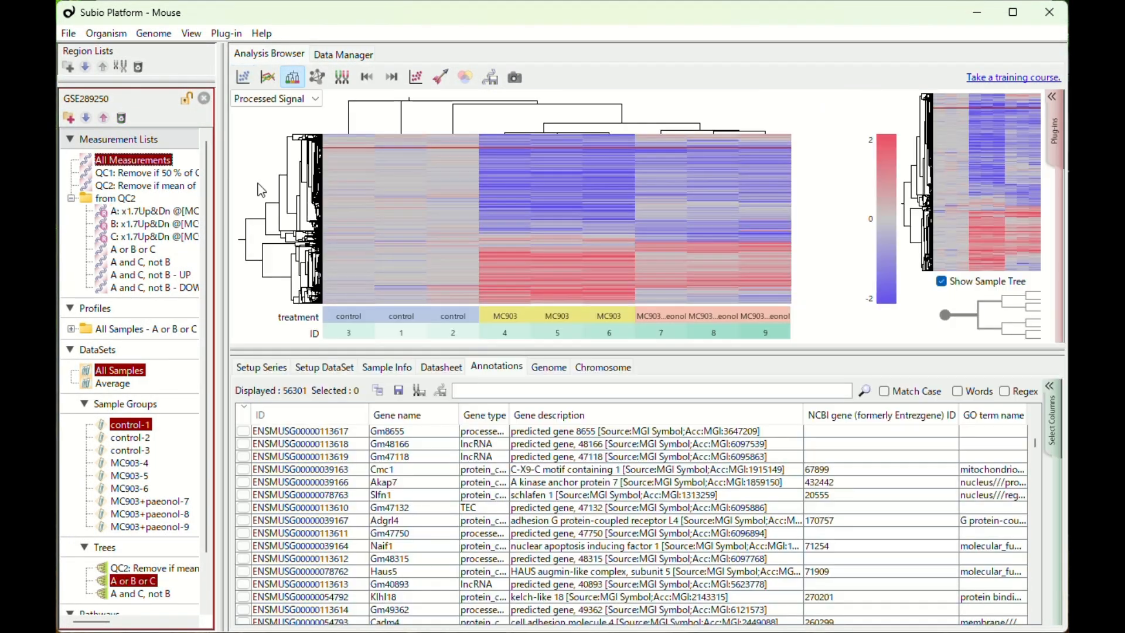
# - Display the heat map of the tree "A and C, not B", and open the Ras signaling pathway entry in the "KEGG - 3. Environmental" folder
pyautogui.click(171, 595)
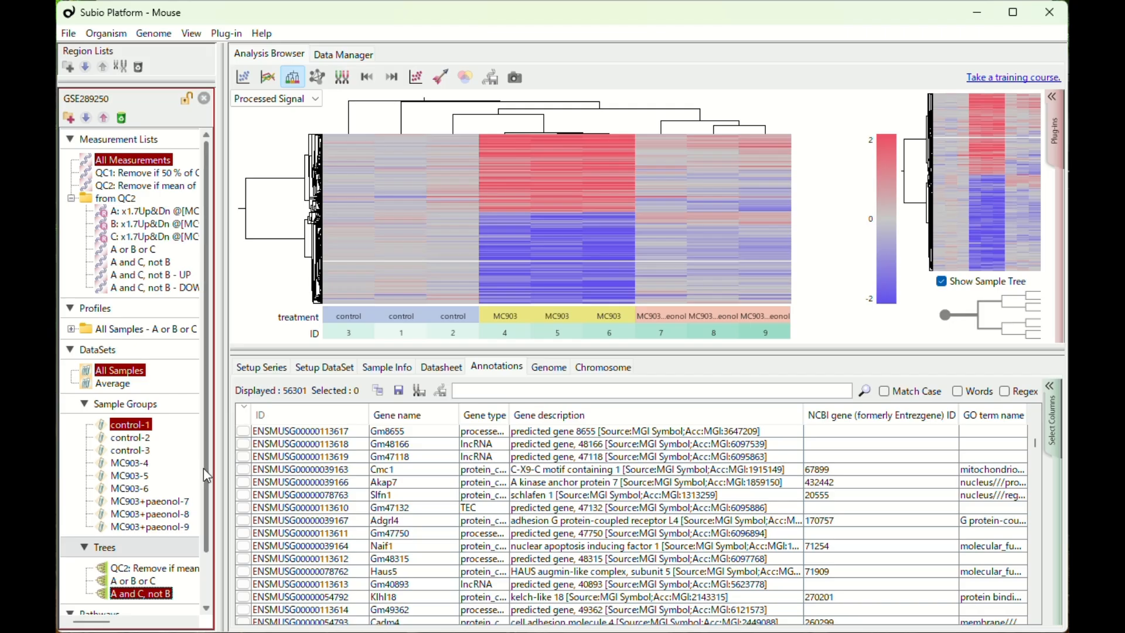
pyautogui.scroll(-2, 174, 596)
pyautogui.doubleClick(183, 582)
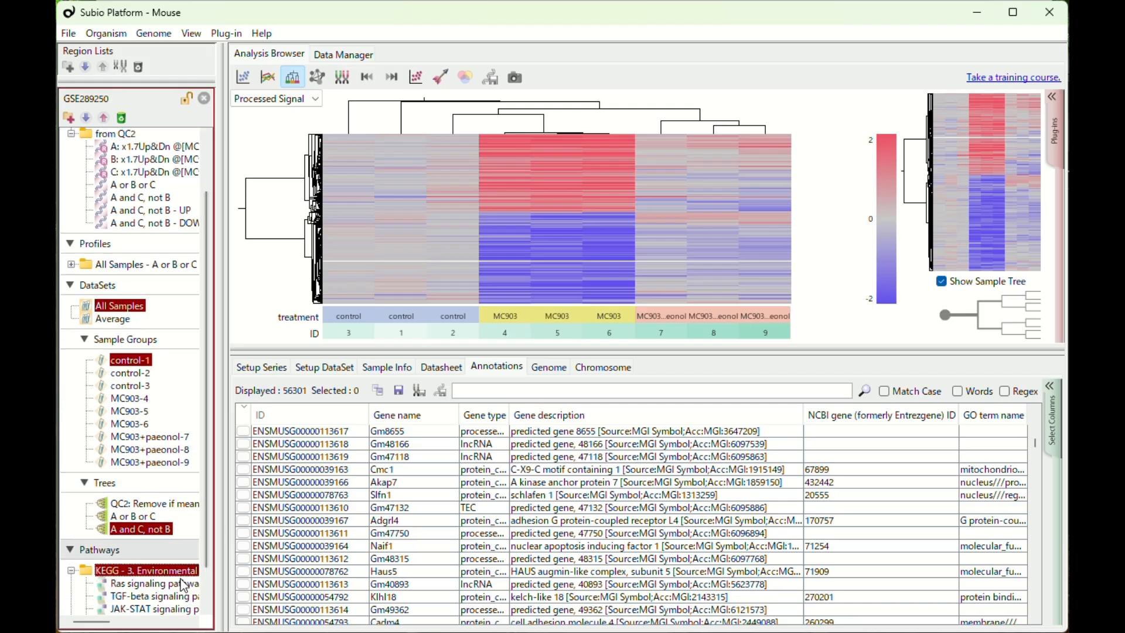
pyautogui.click(181, 585)
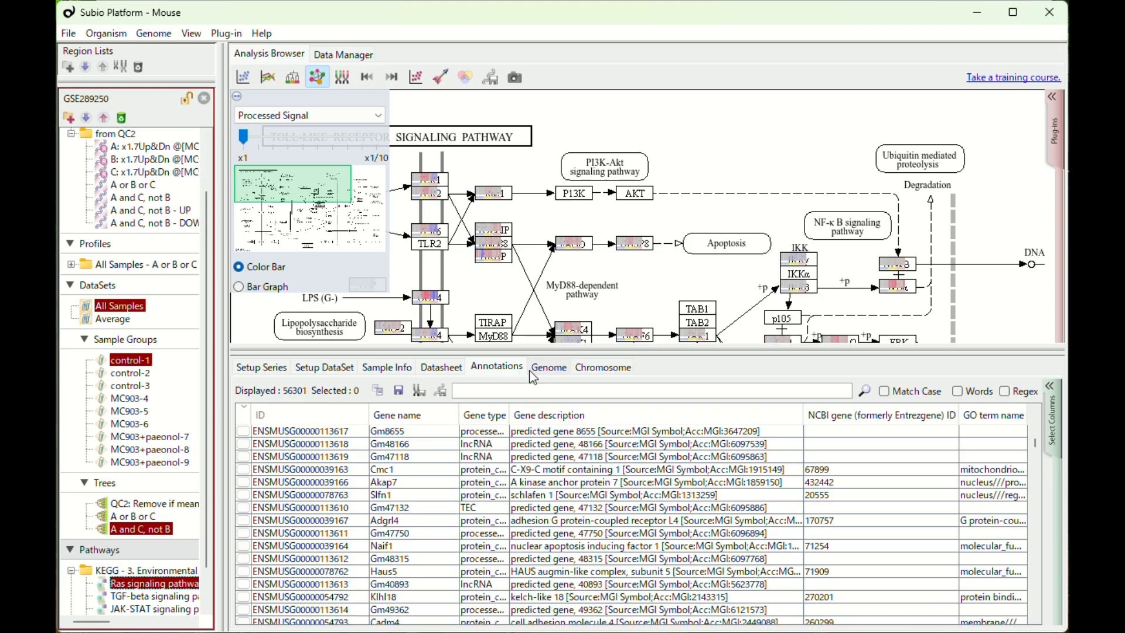
pyautogui.moveTo(544, 350); pyautogui.dragTo(552, 528)
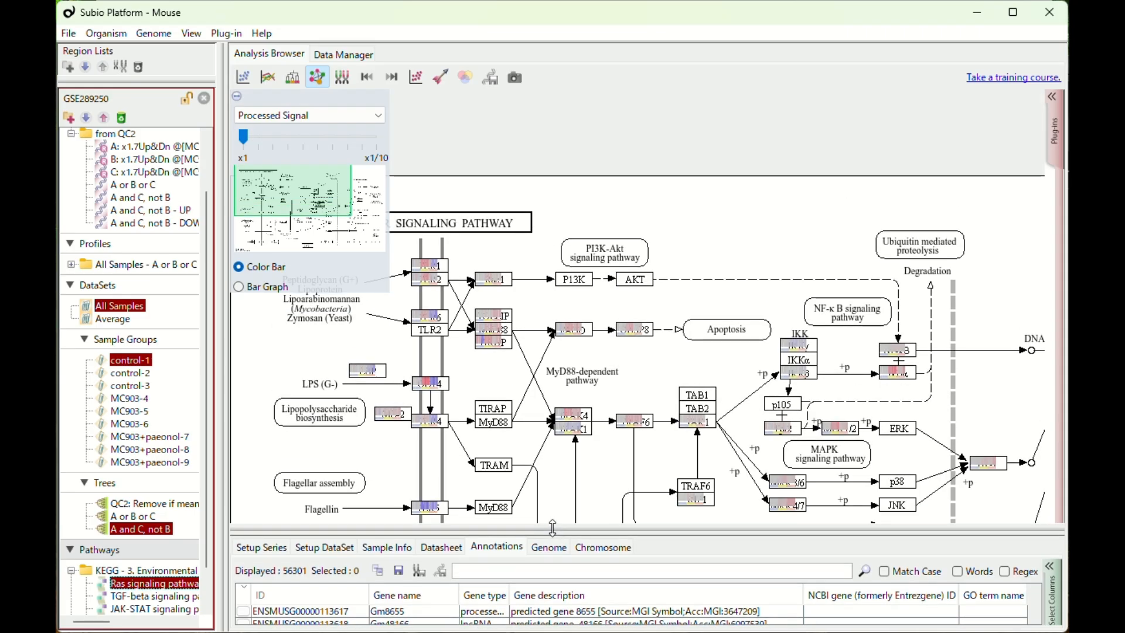
# - Display the raw-signal scatter plot together with the series setup, using an enlarged lower pane and taller sample rows
pyautogui.moveTo(328, 182); pyautogui.dragTo(338, 217)
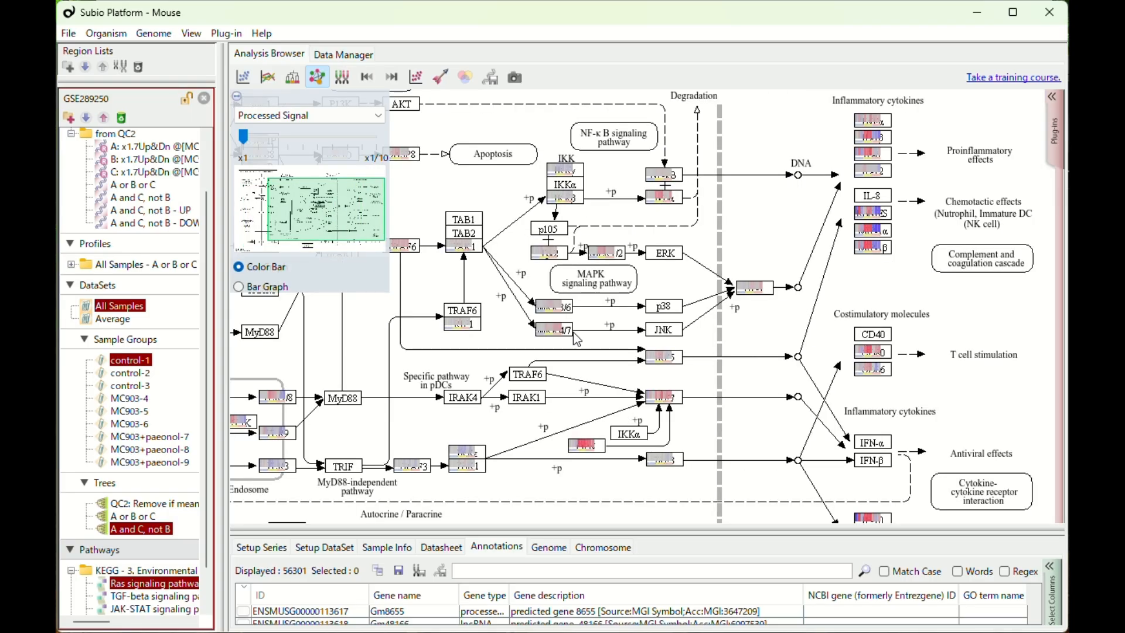
pyautogui.moveTo(532, 529); pyautogui.dragTo(545, 307)
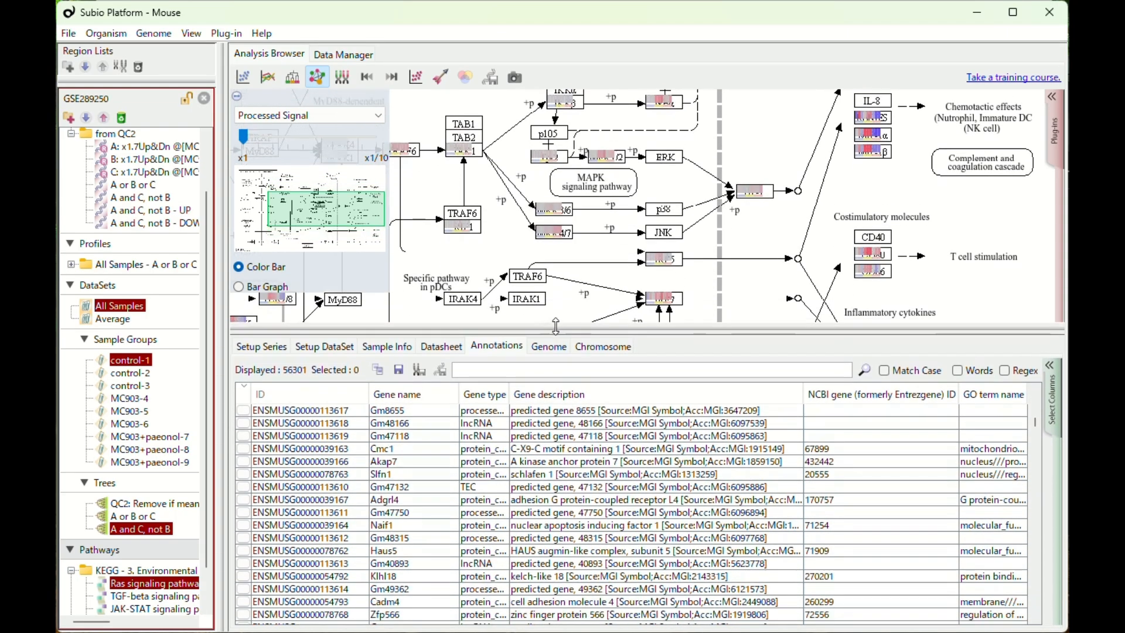
pyautogui.click(239, 77)
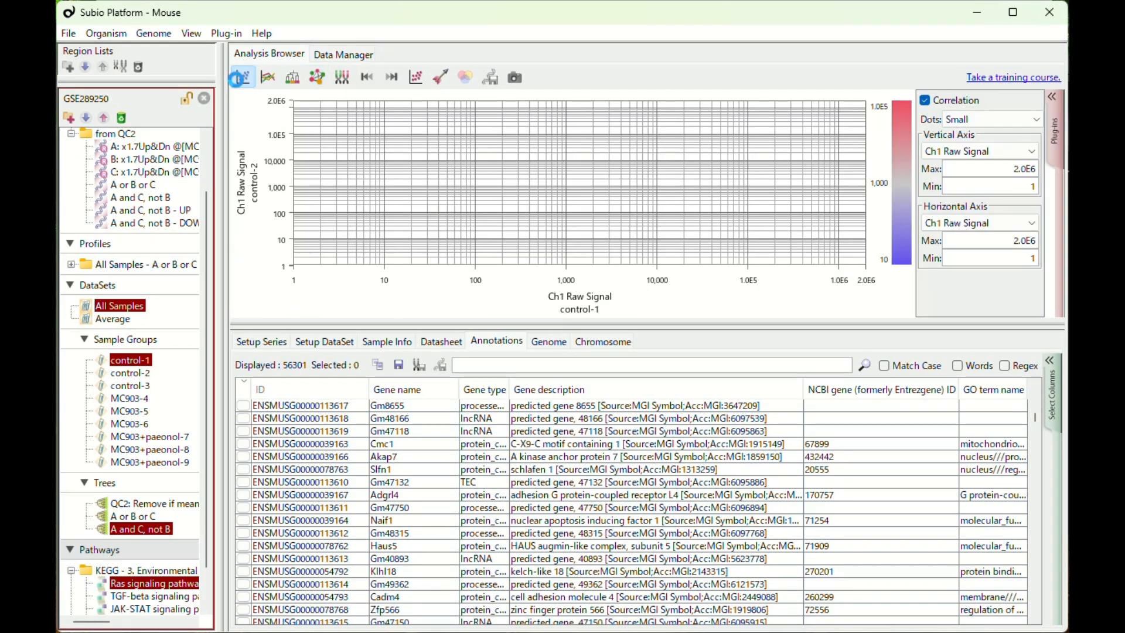
pyautogui.click(253, 343)
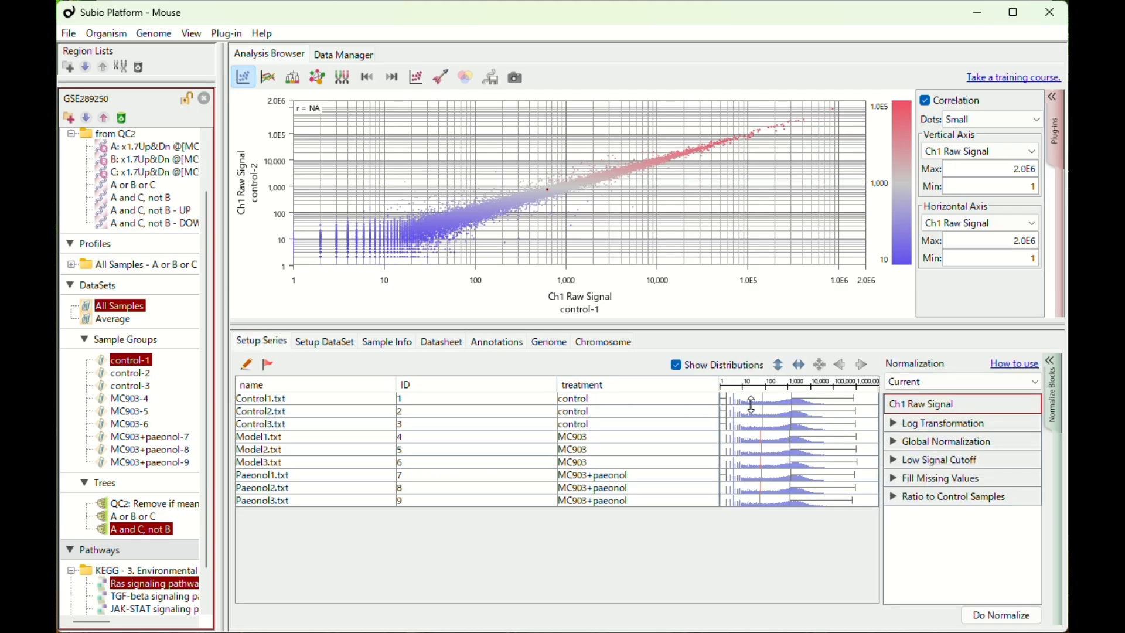
pyautogui.moveTo(751, 405); pyautogui.dragTo(751, 415)
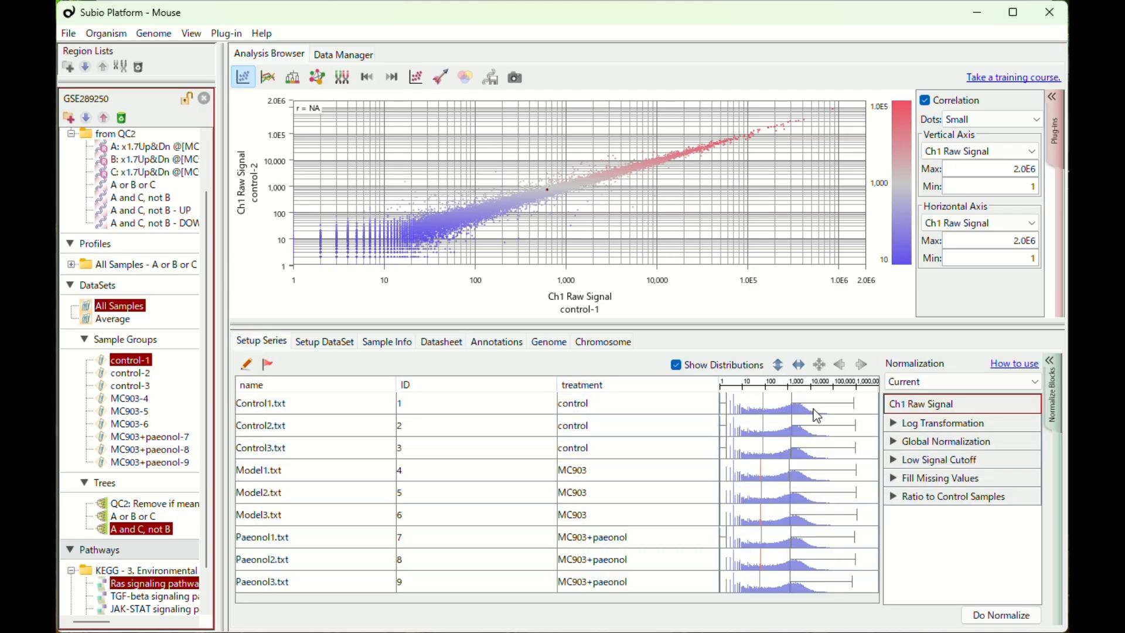
# - Preview the sample distributions at the Log Transformation, Global Normalization and Low Signal Cutoff blocks, and expand the cutoff's settings
pyautogui.click(930, 427)
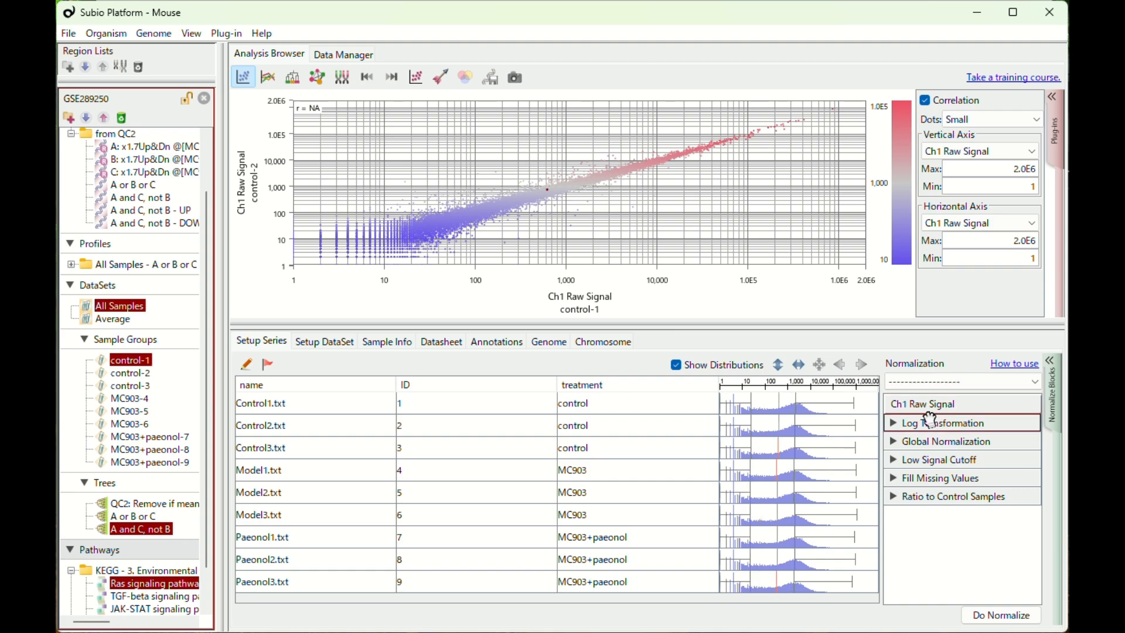
pyautogui.click(938, 443)
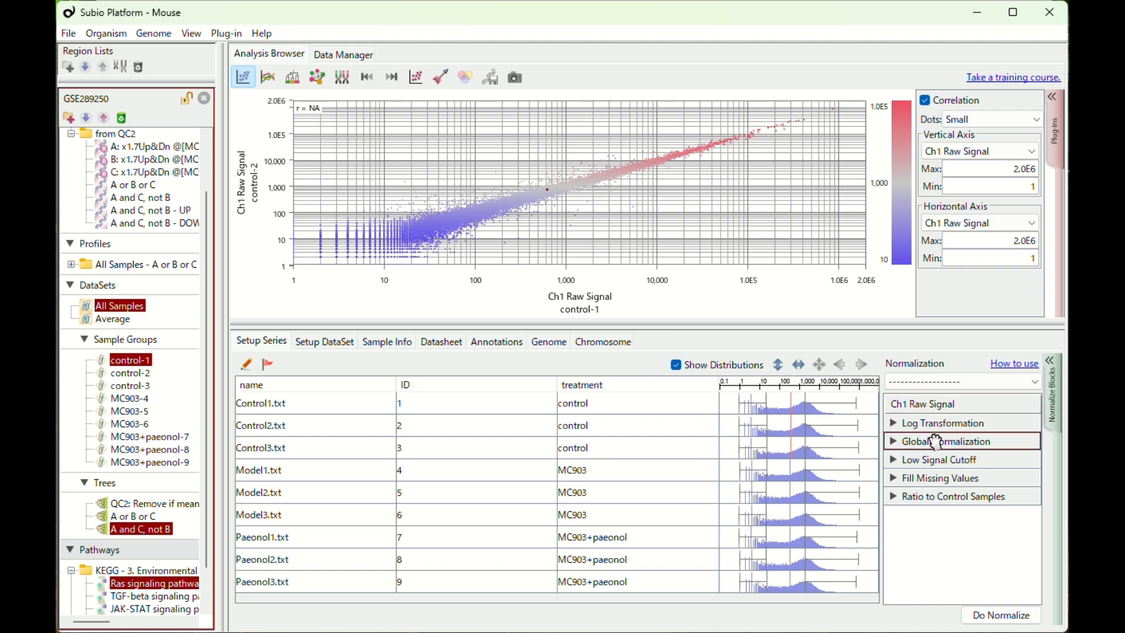
pyautogui.click(942, 463)
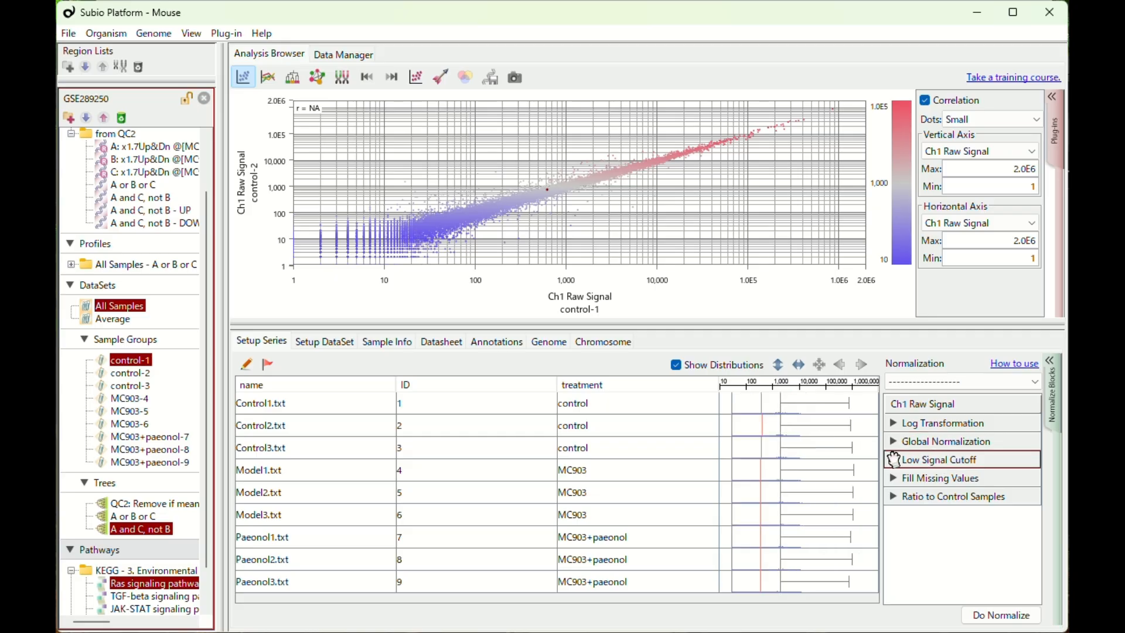
pyautogui.click(897, 460)
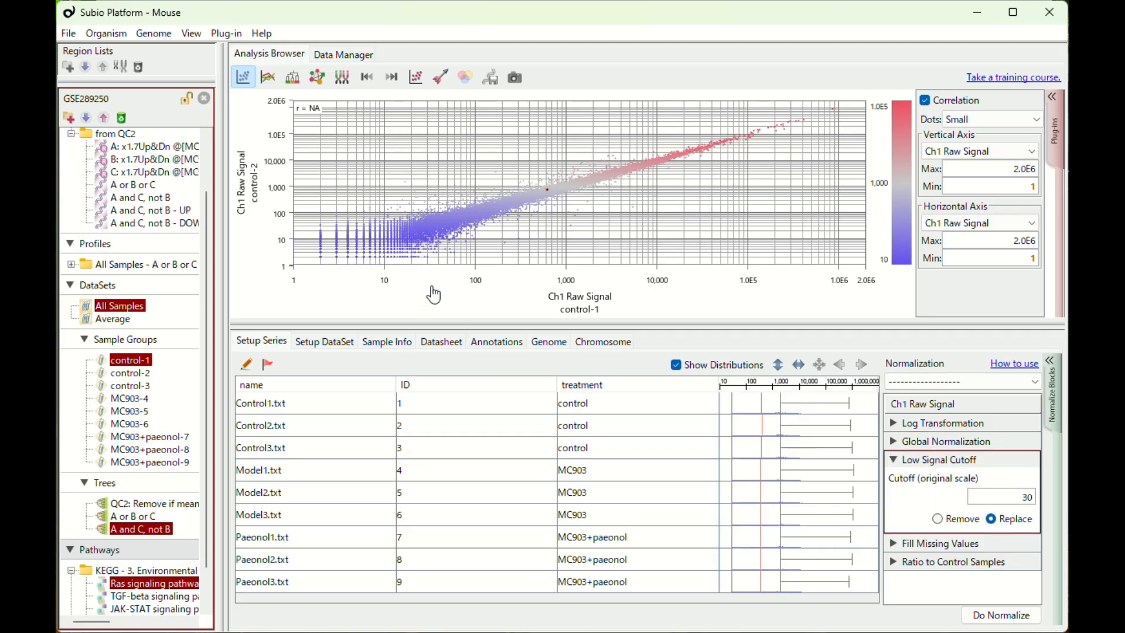
# - Select in turn the scatter plot's low-signal dots, its dots above about 50, and the band around control-1 signal 30
pyautogui.moveTo(415, 214); pyautogui.dragTo(250, 334)
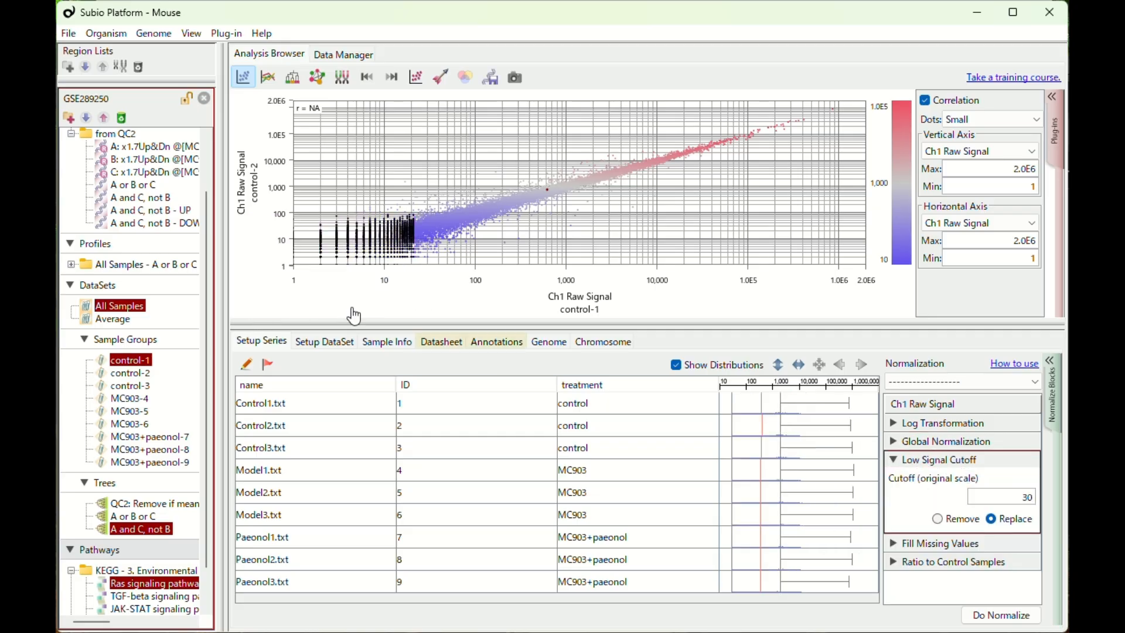
pyautogui.click(454, 226)
pyautogui.moveTo(454, 227); pyautogui.dragTo(869, 59)
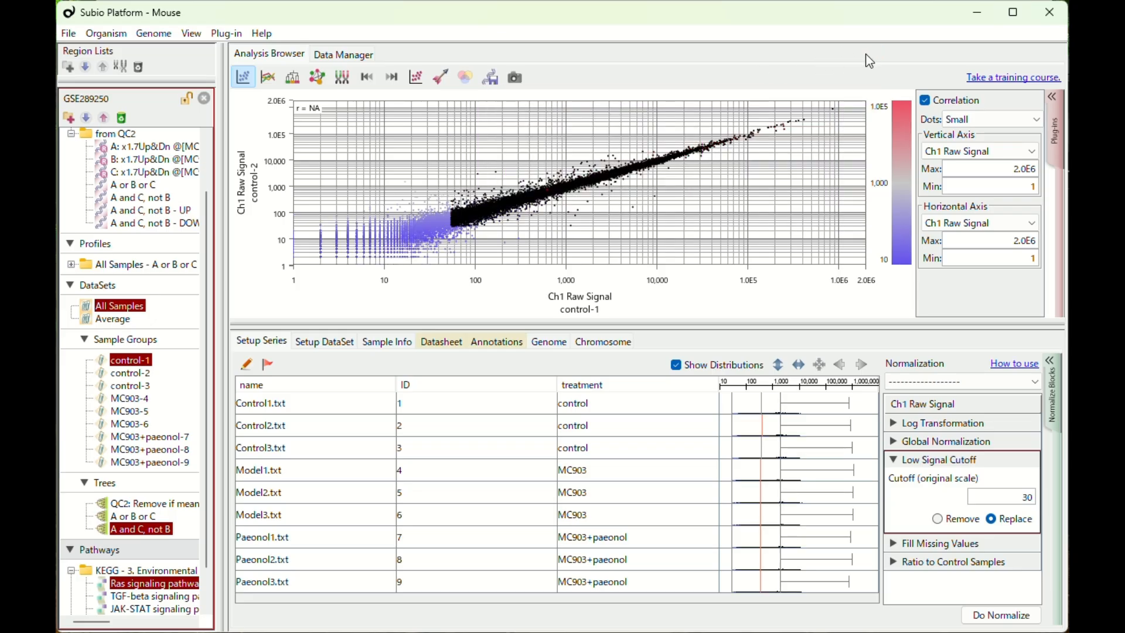
pyautogui.moveTo(415, 195); pyautogui.dragTo(453, 297)
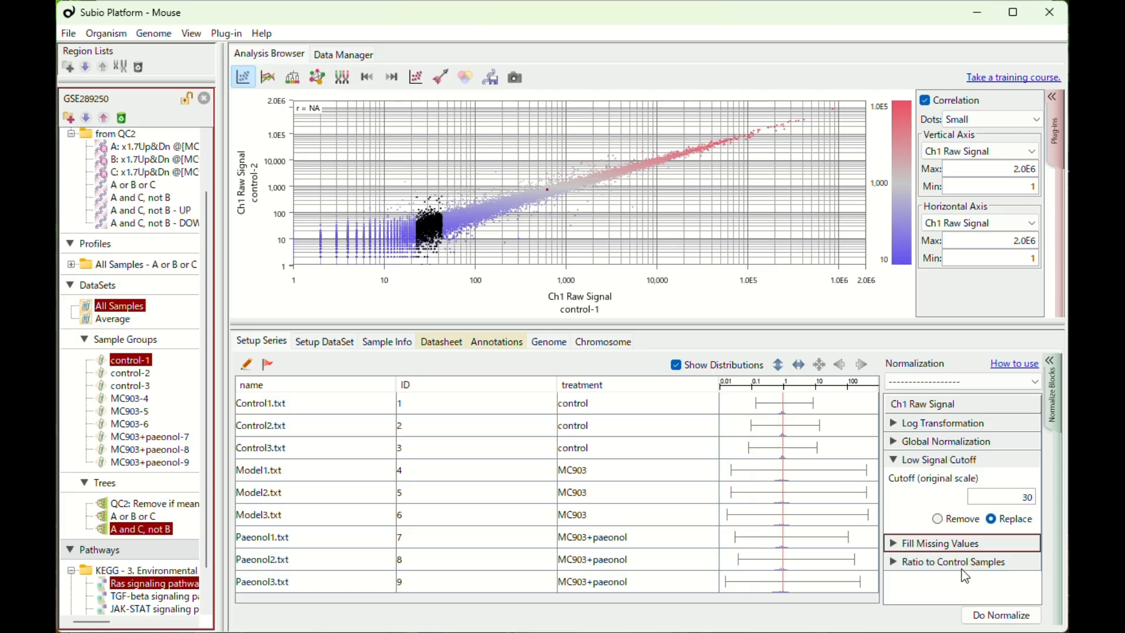
# - Show the Average DataSet's line graph for measurement lists A, "A and C, not B", "A and C, not B - DOWN" and "A and C, not B - UP"
pyautogui.click(269, 79)
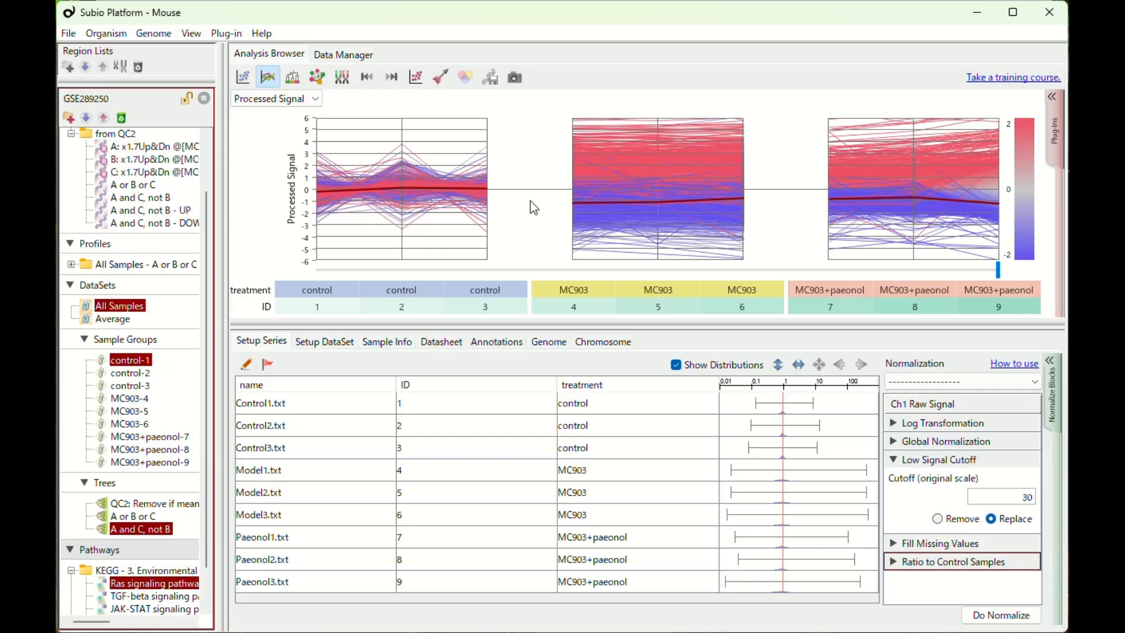
pyautogui.click(133, 318)
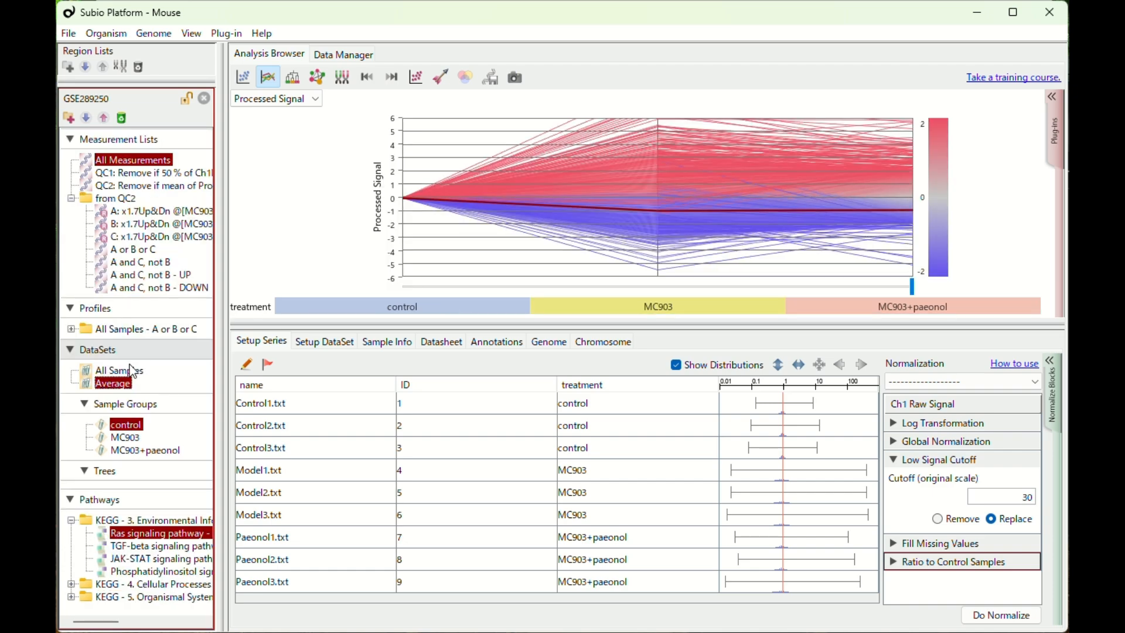
pyautogui.click(196, 212)
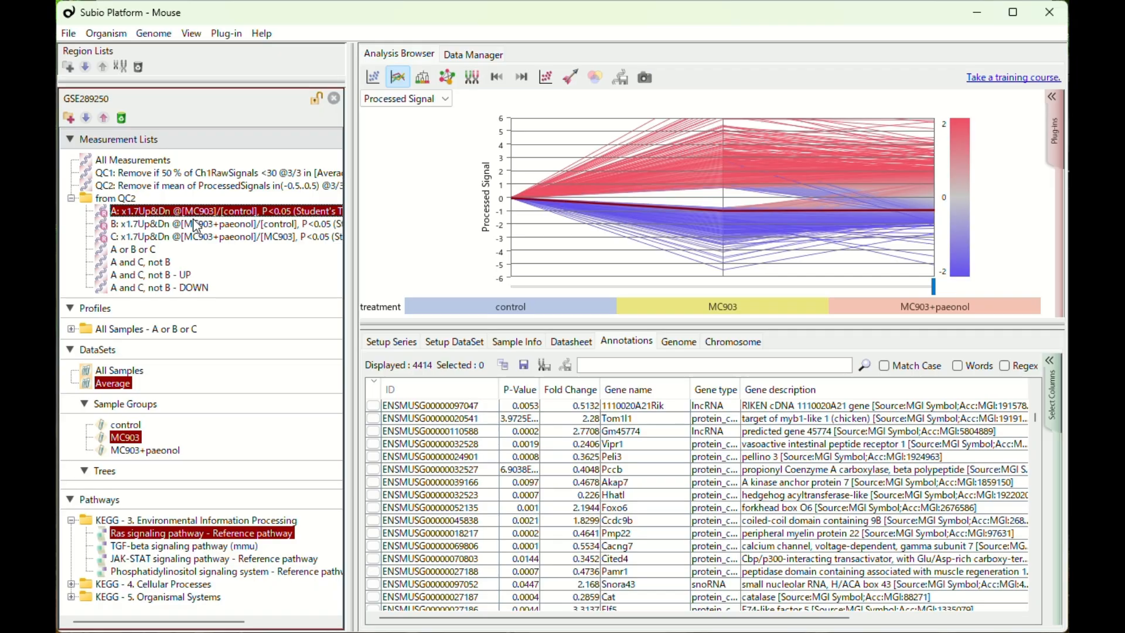
pyautogui.click(149, 264)
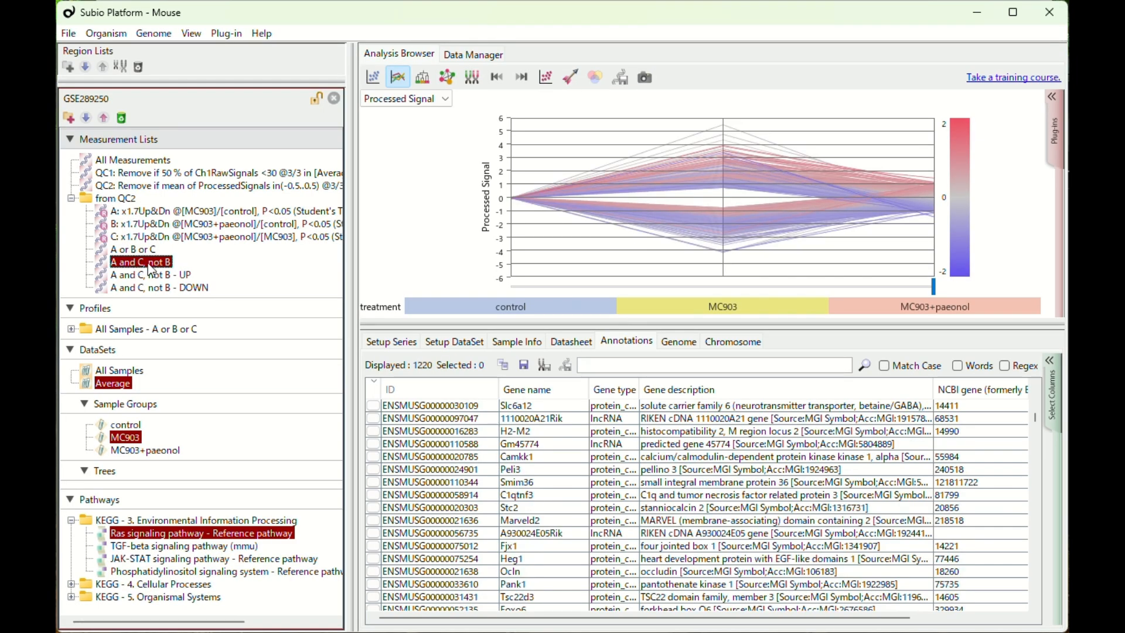
pyautogui.click(174, 277)
pyautogui.click(174, 287)
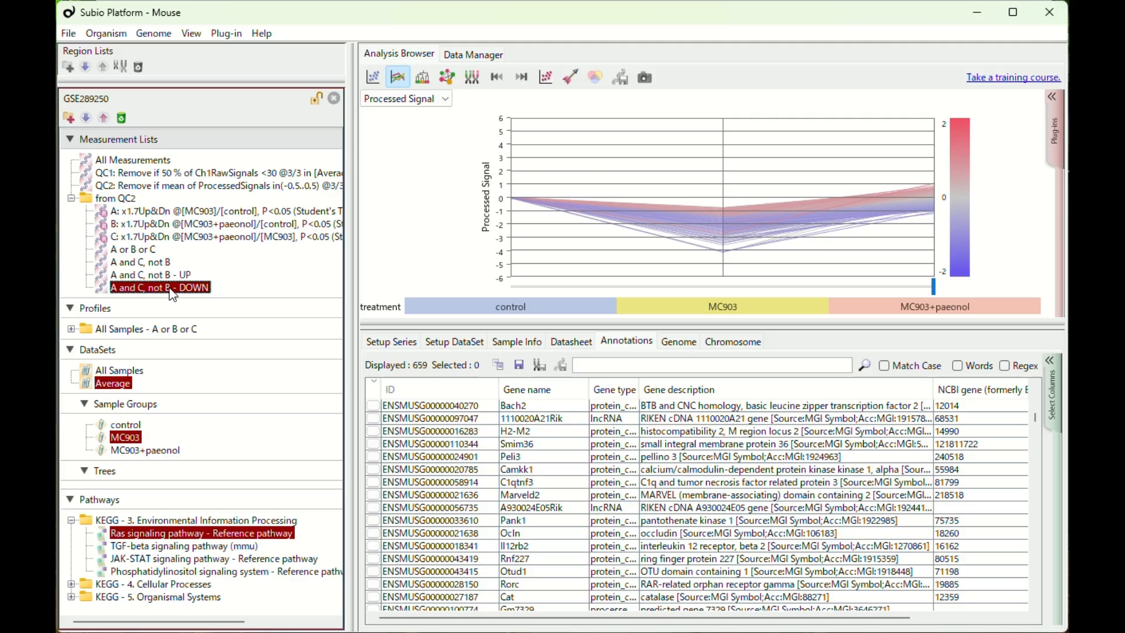
pyautogui.click(181, 276)
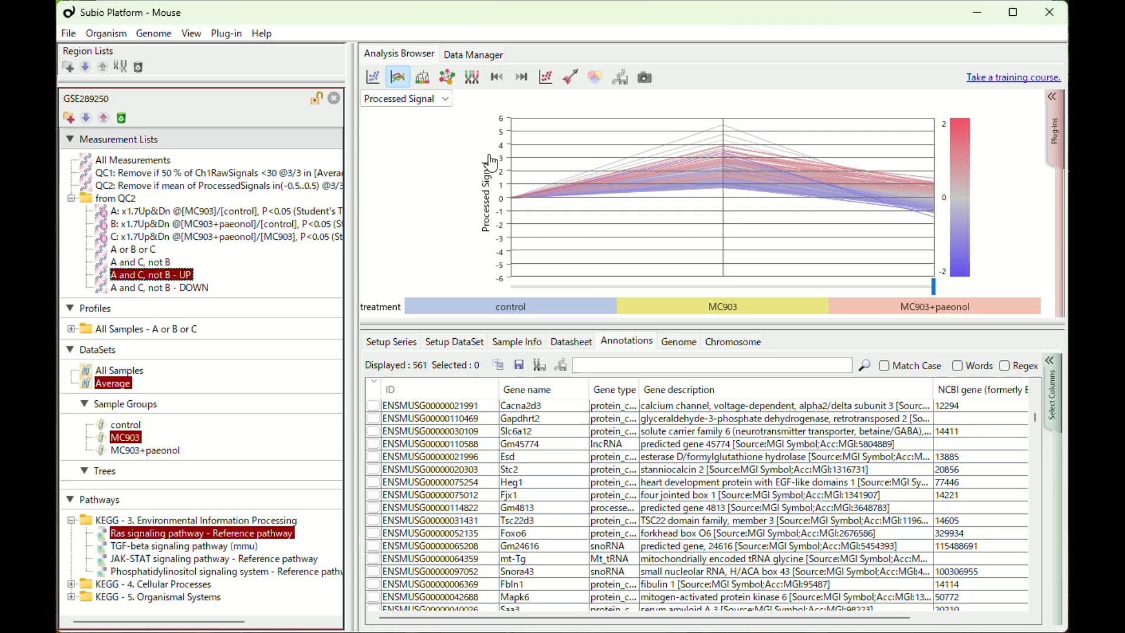
# - Switch the line graph to Ch1 Raw Signal and select genes with high and medium MC903 signals, ending with those lowest in MC903+paeonol
pyautogui.click(431, 100)
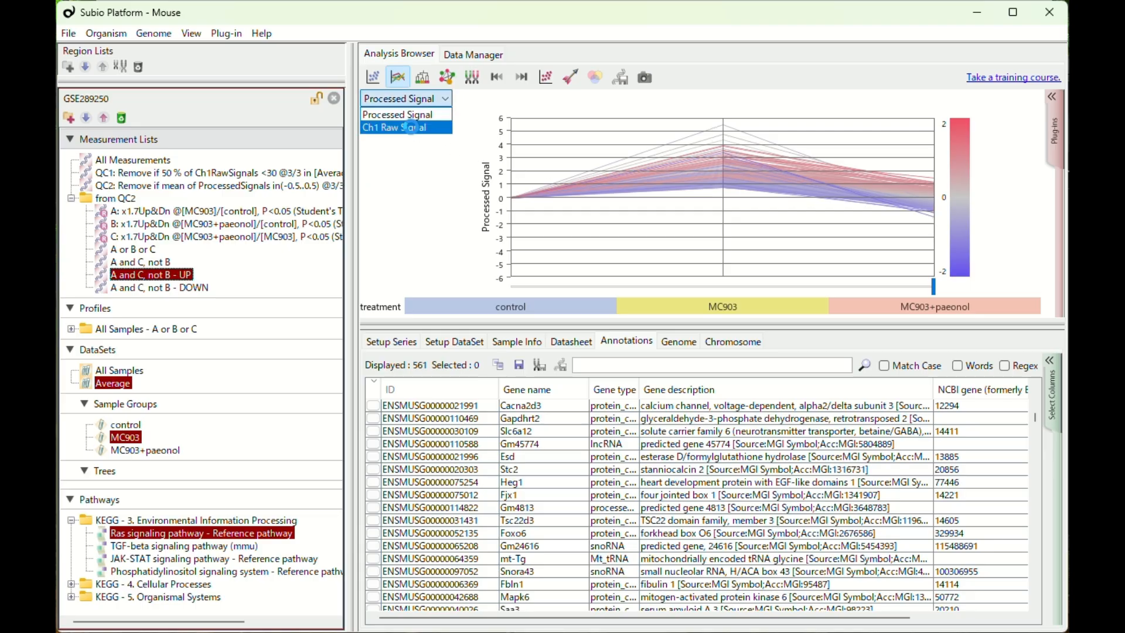
pyautogui.click(412, 130)
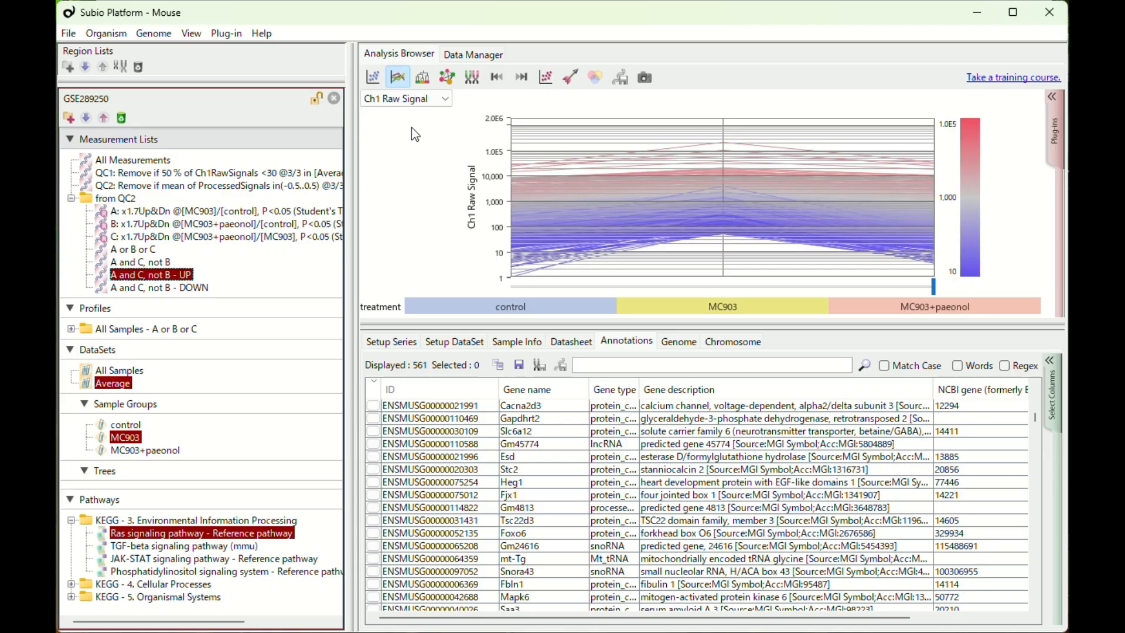
pyautogui.click(727, 182)
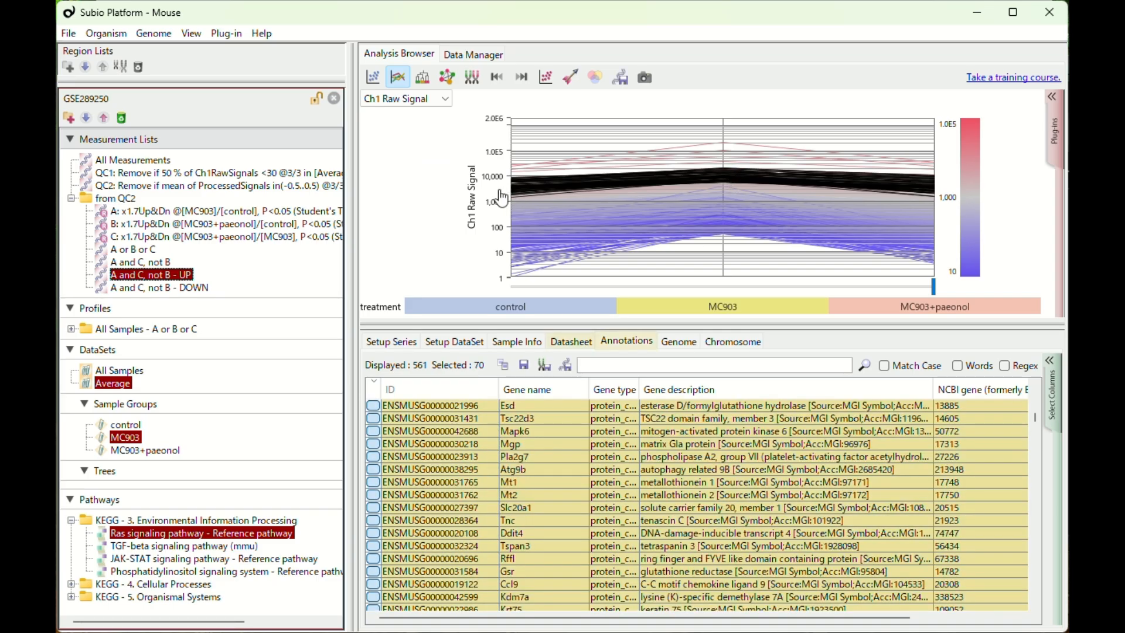
pyautogui.click(725, 206)
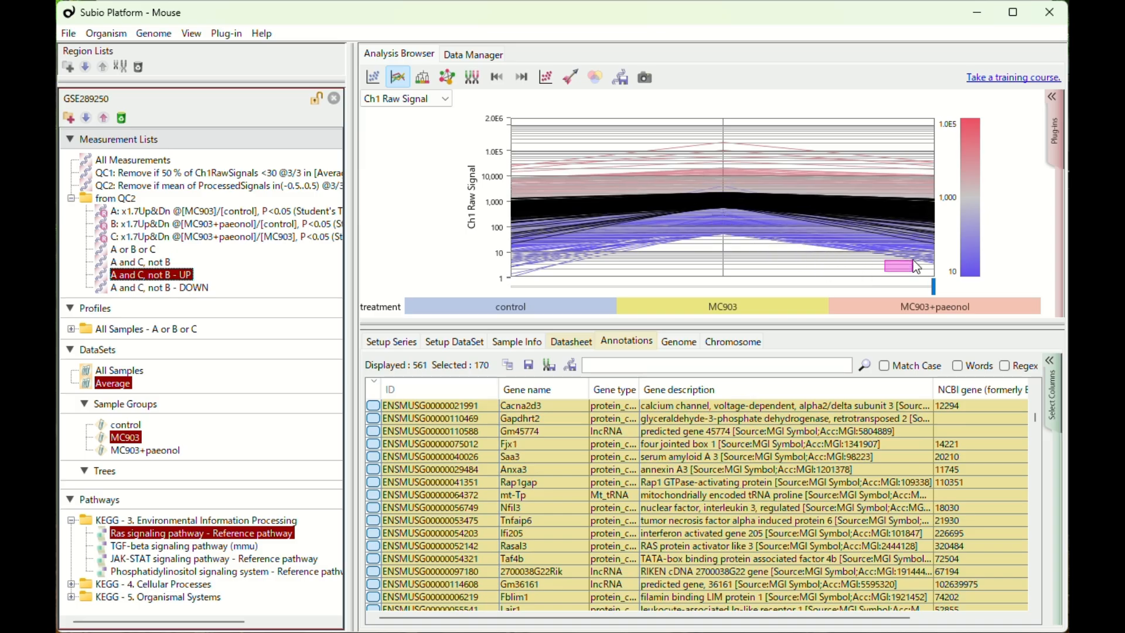
pyautogui.moveTo(915, 262); pyautogui.dragTo(939, 251)
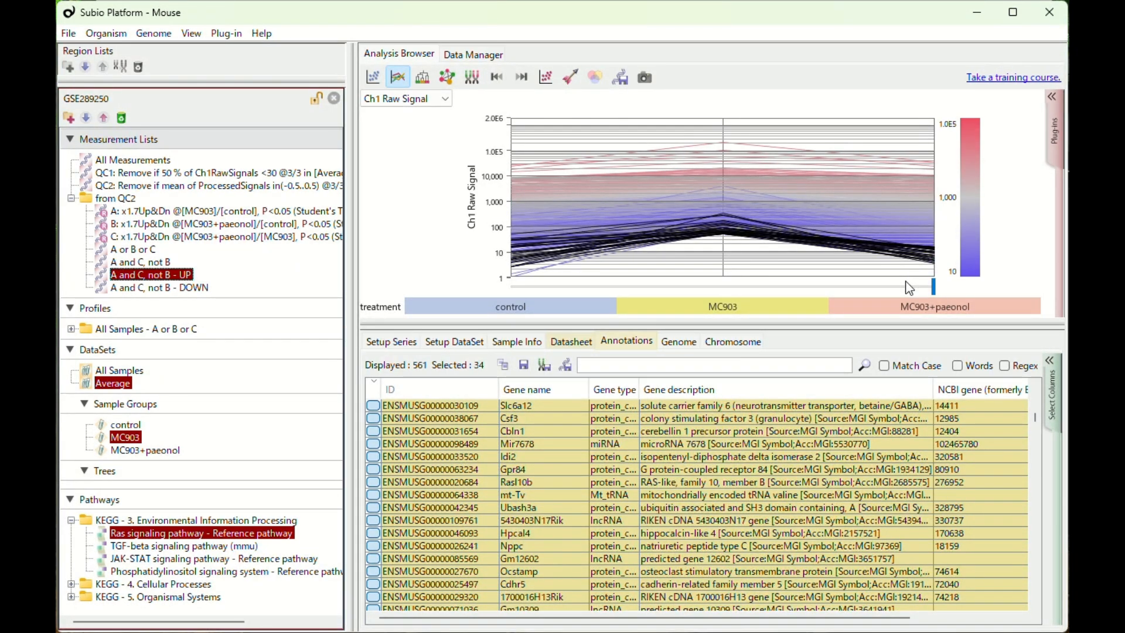
# - Plot MC903+paeonol against MC903 in the scatter plot, using Ch1 Raw Signal on the vertical axis
pyautogui.click(373, 78)
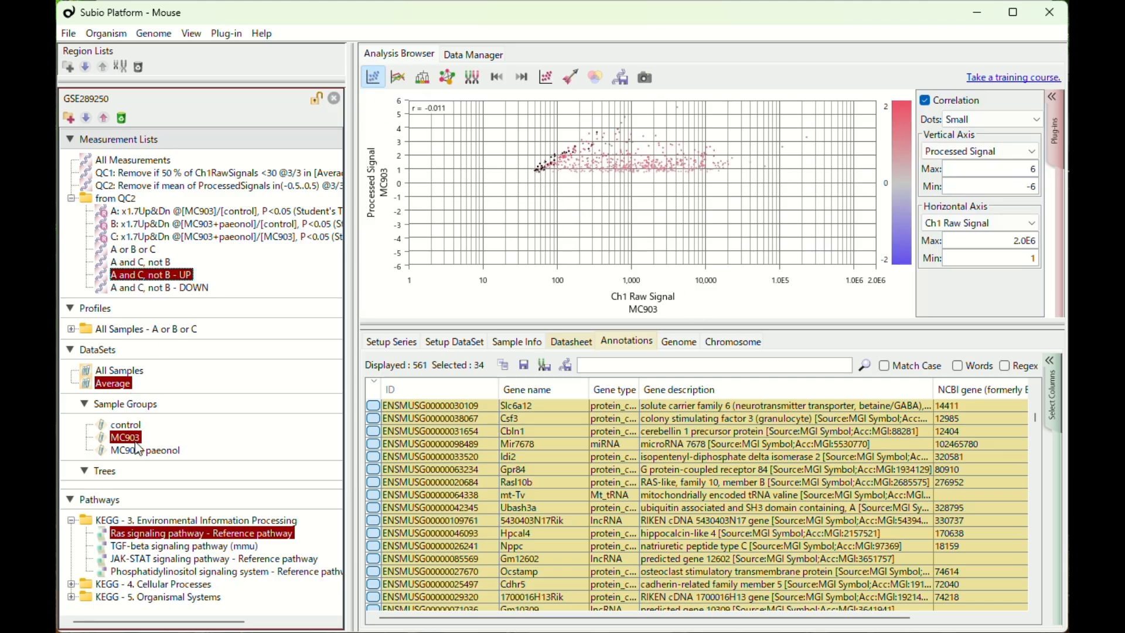
pyautogui.moveTo(136, 444); pyautogui.dragTo(652, 315)
pyautogui.moveTo(149, 451); pyautogui.dragTo(392, 221)
pyautogui.click(951, 153)
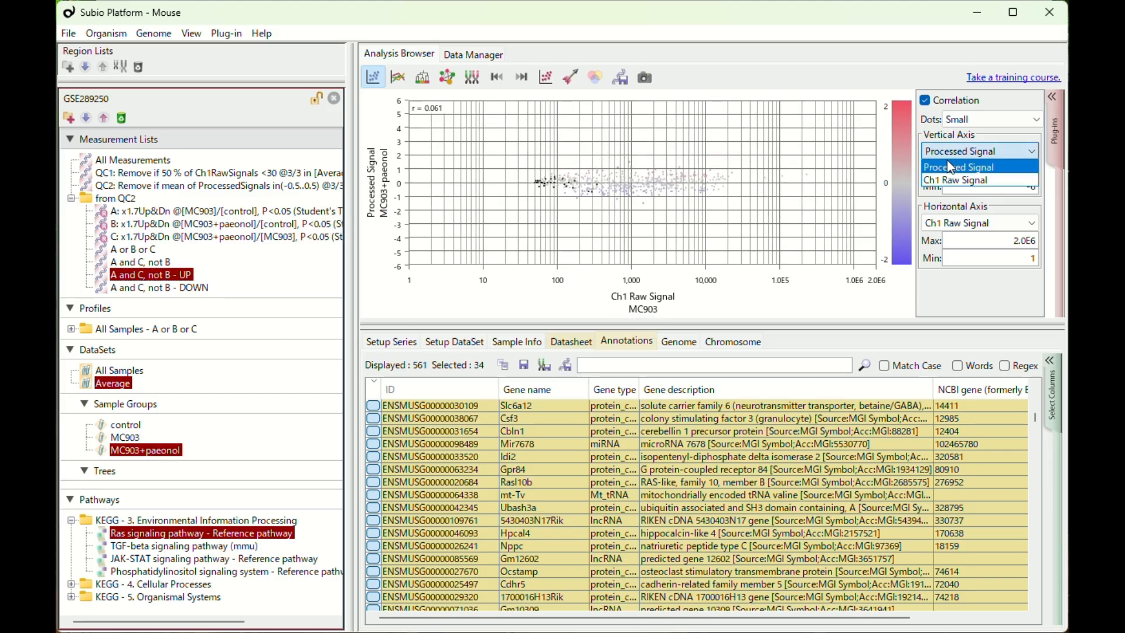
pyautogui.click(949, 180)
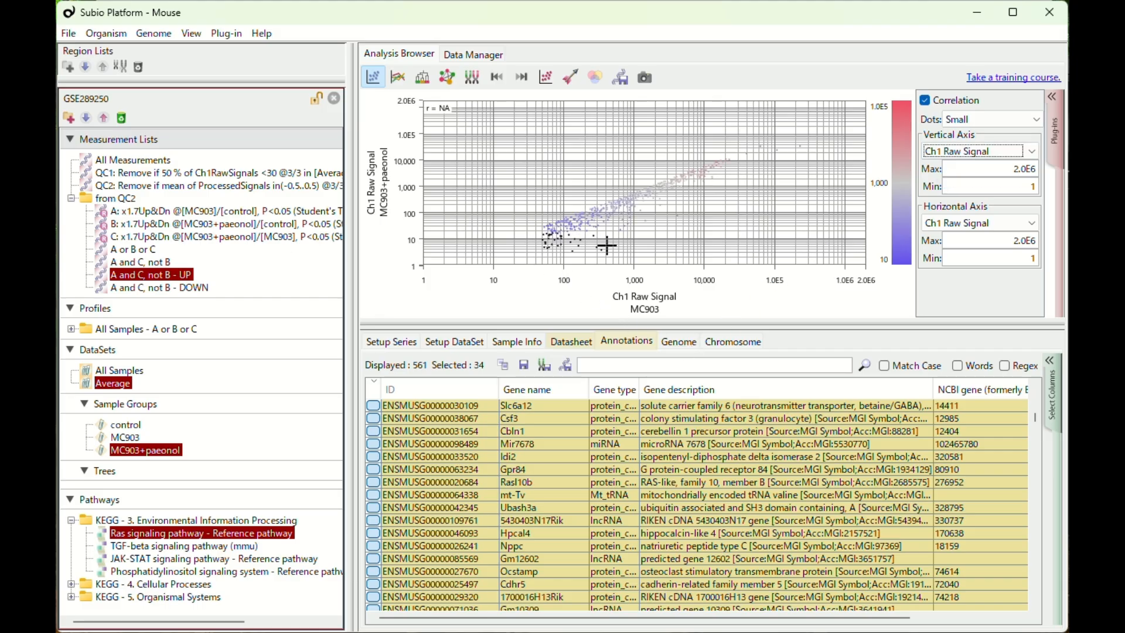
# - Save the selected genes in the "from QC2" folder as measurement list "A and C, not B - DOWN - almost not expressed"
pyautogui.click(621, 78)
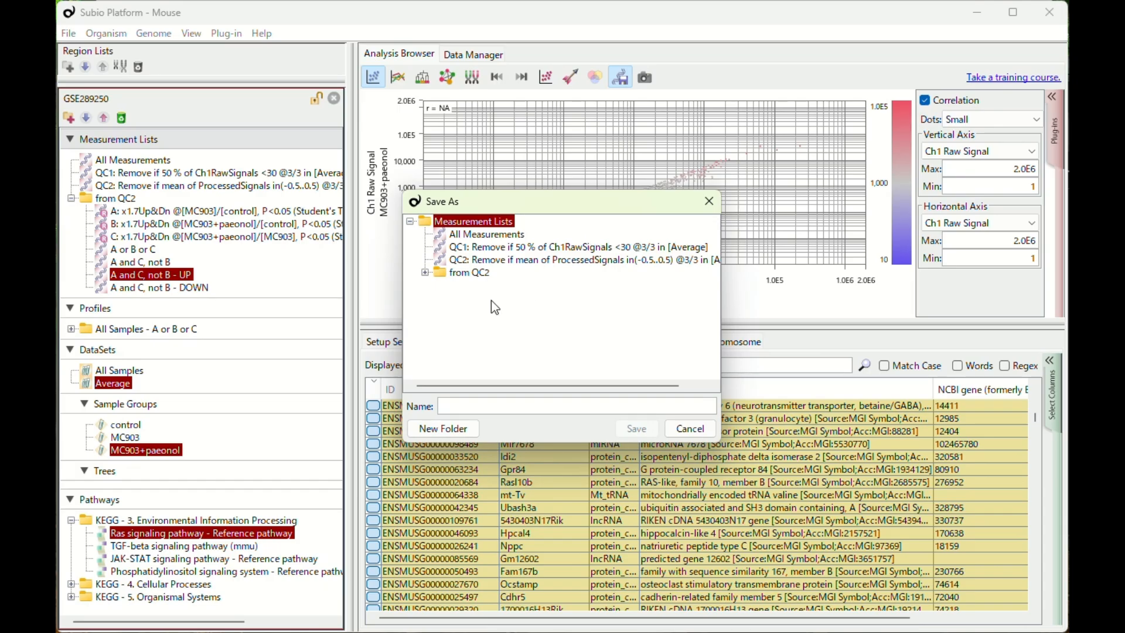
pyautogui.click(424, 272)
pyautogui.click(519, 362)
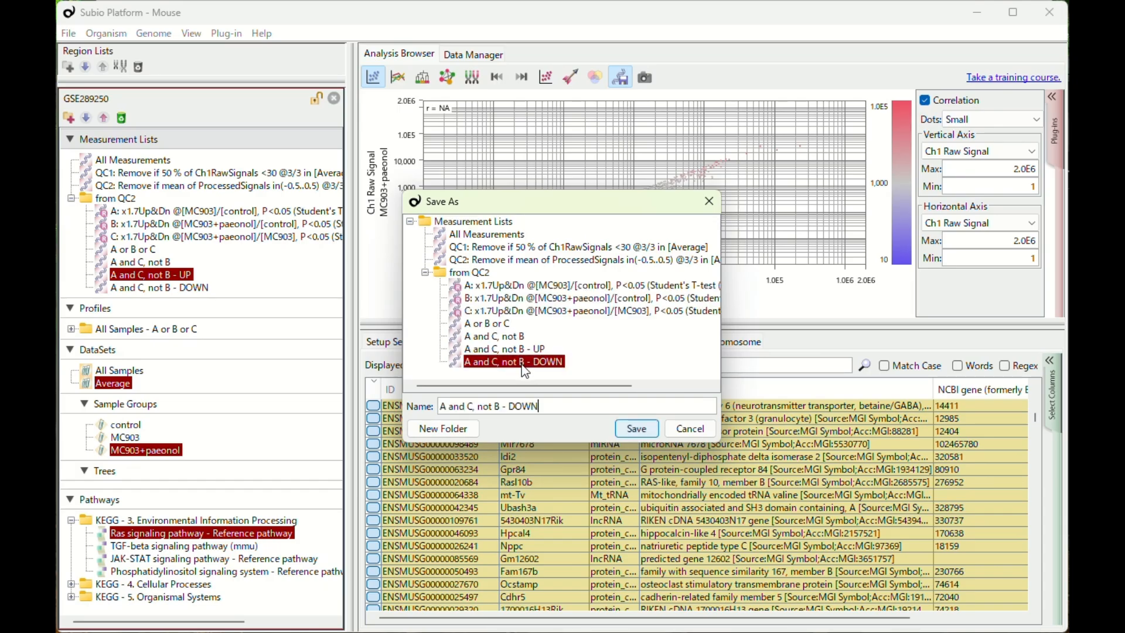
pyautogui.click(590, 412)
pyautogui.write('- almost not expressed')
pyautogui.click(644, 432)
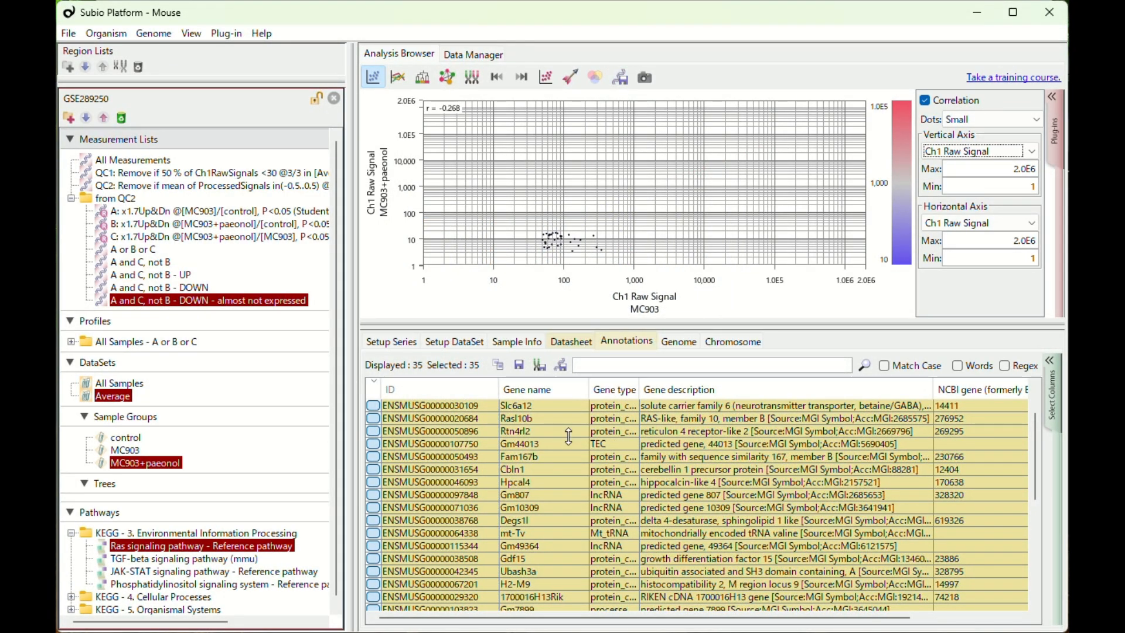
# - Search the new list's annotations for "inflammat" and highlight the gene Fpr1 in the scatter plot using Large dots
pyautogui.click(630, 365)
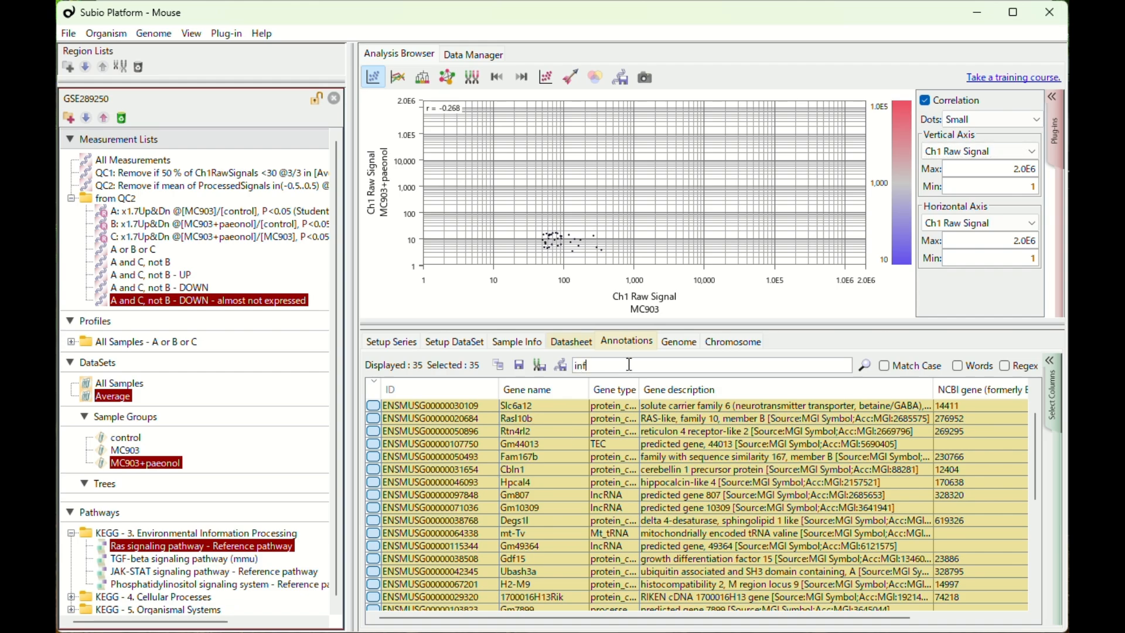
pyautogui.write('inflammat')
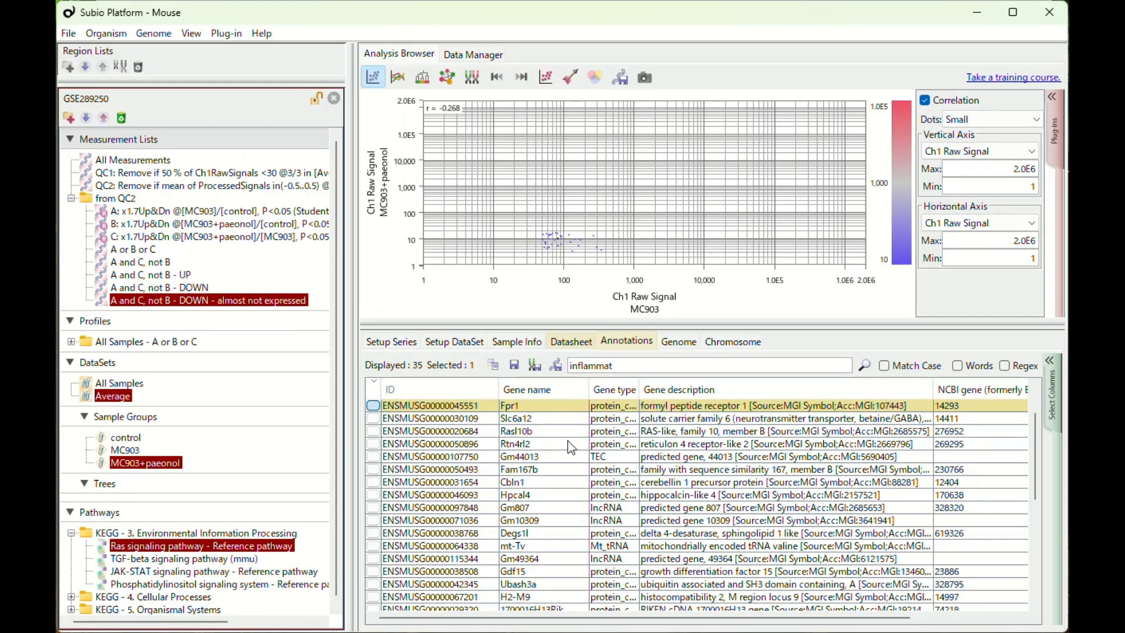
pyautogui.click(554, 409)
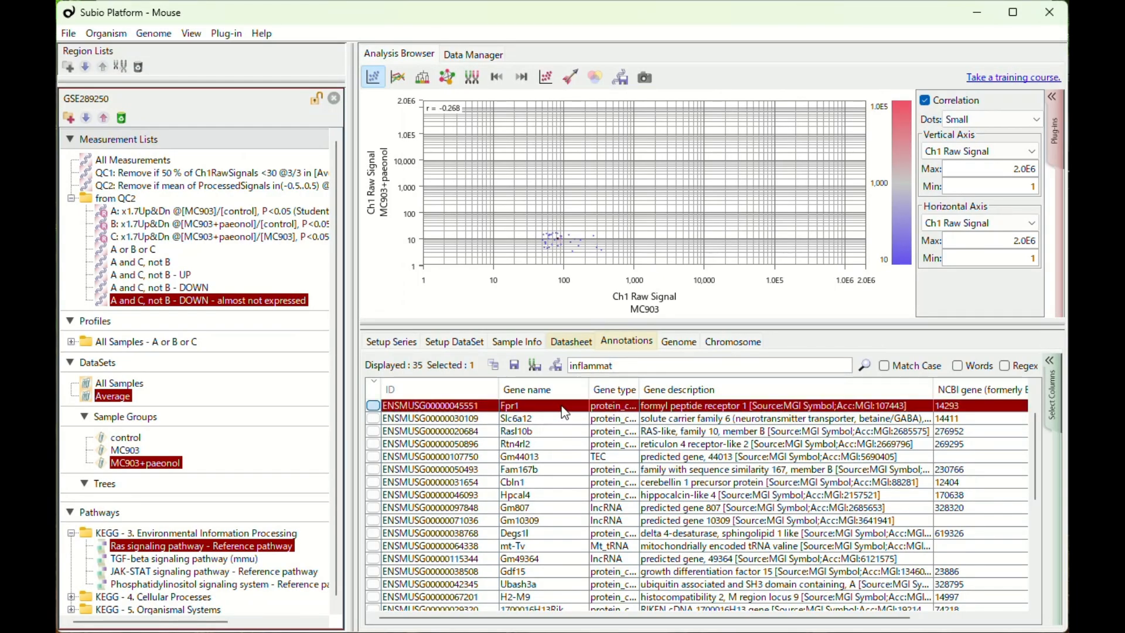
pyautogui.click(997, 119)
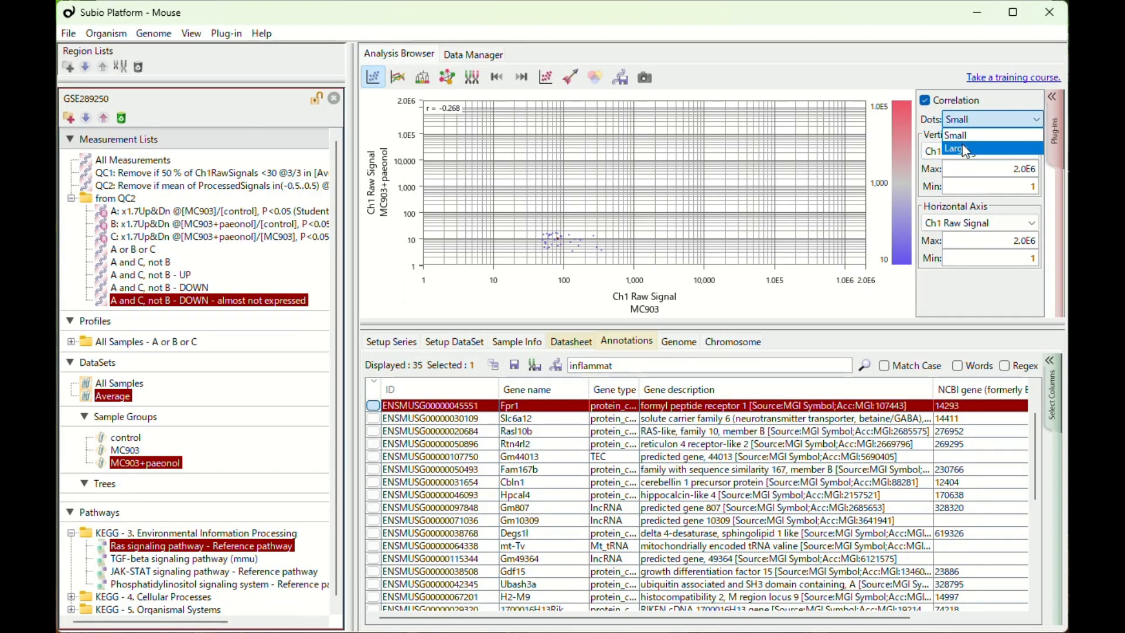
pyautogui.click(963, 144)
# - Display the heat map of the tree "A and C, not B" for the "QC2: Remove if mean of ProcessedSignals" measurement list
pyautogui.click(144, 608)
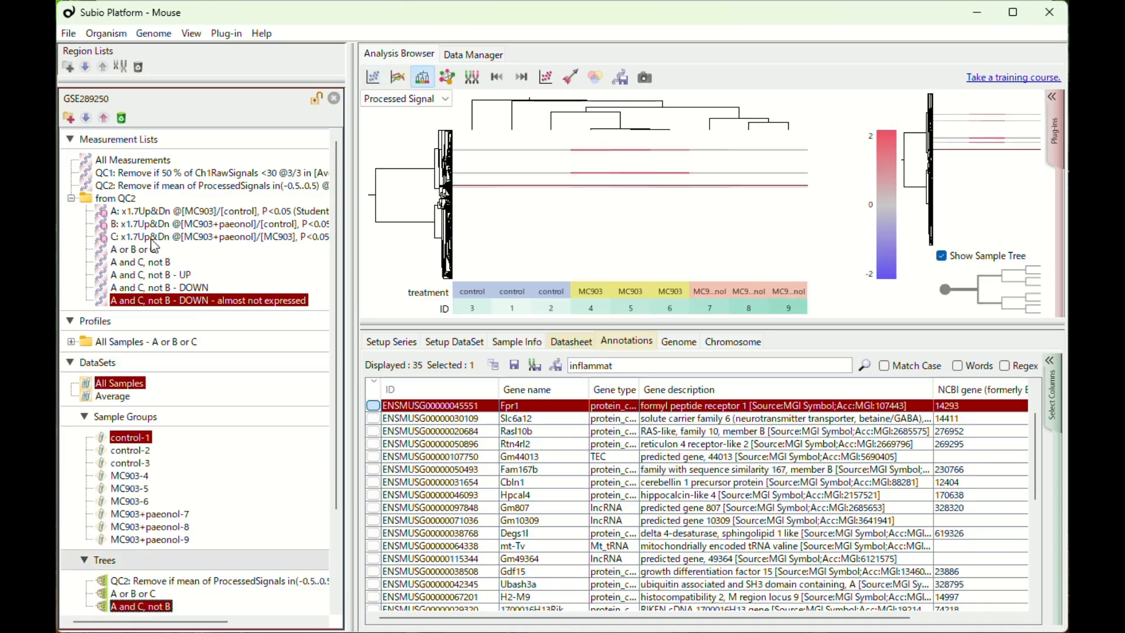
pyautogui.click(171, 186)
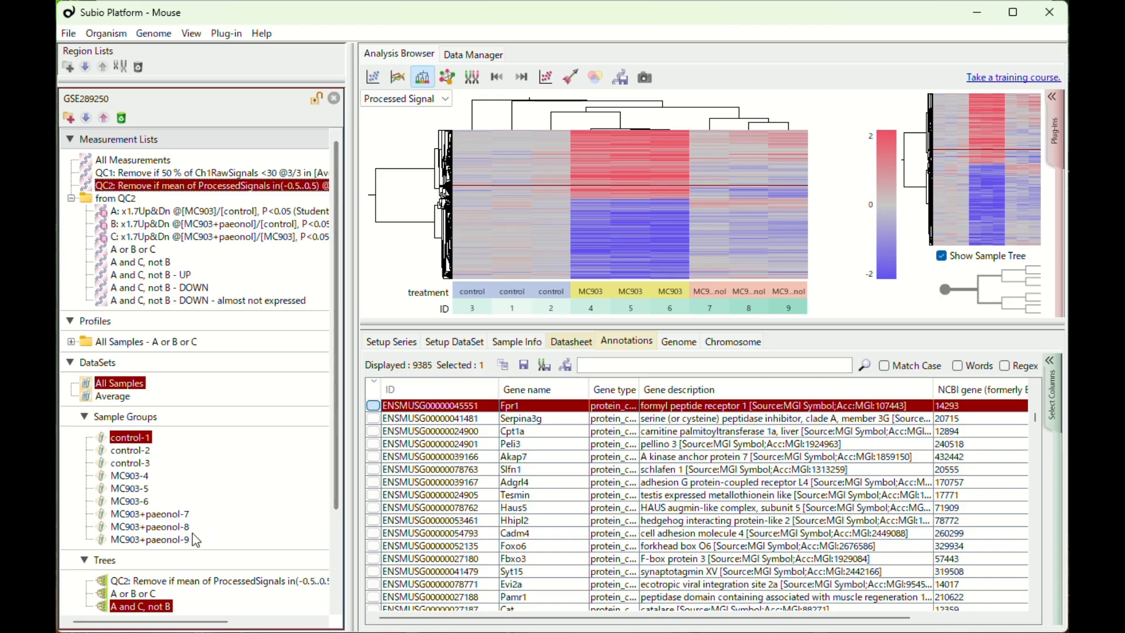
# - Display the tree "A or B or C", select the small gene branch between the two main clusters, and show it in the line plot
pyautogui.click(140, 594)
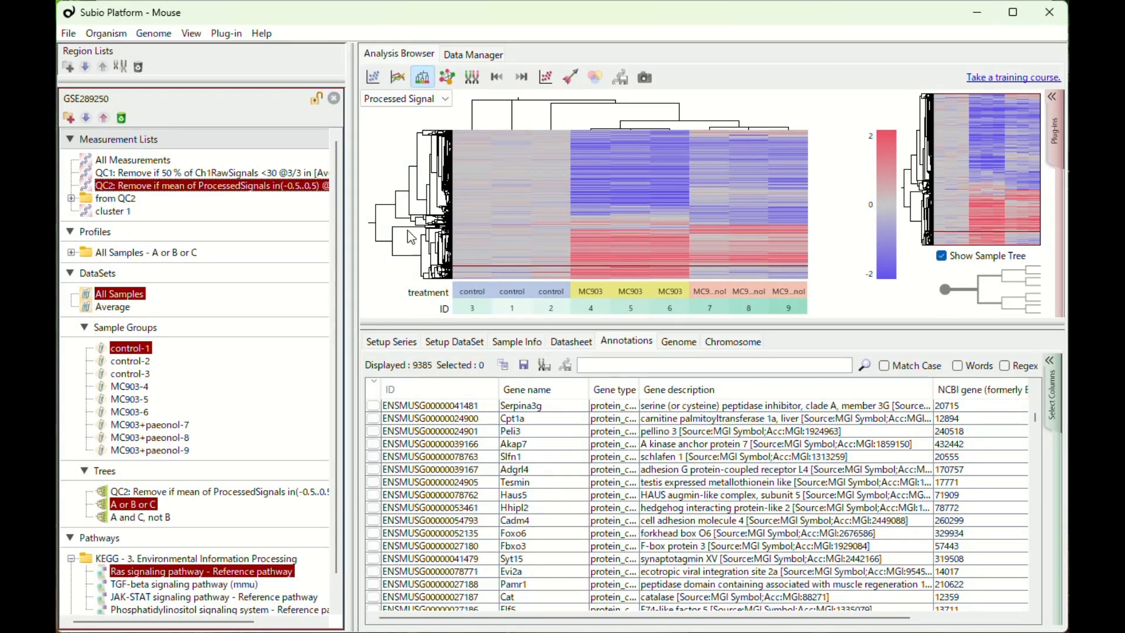
pyautogui.moveTo(417, 230)
pyautogui.click(424, 233)
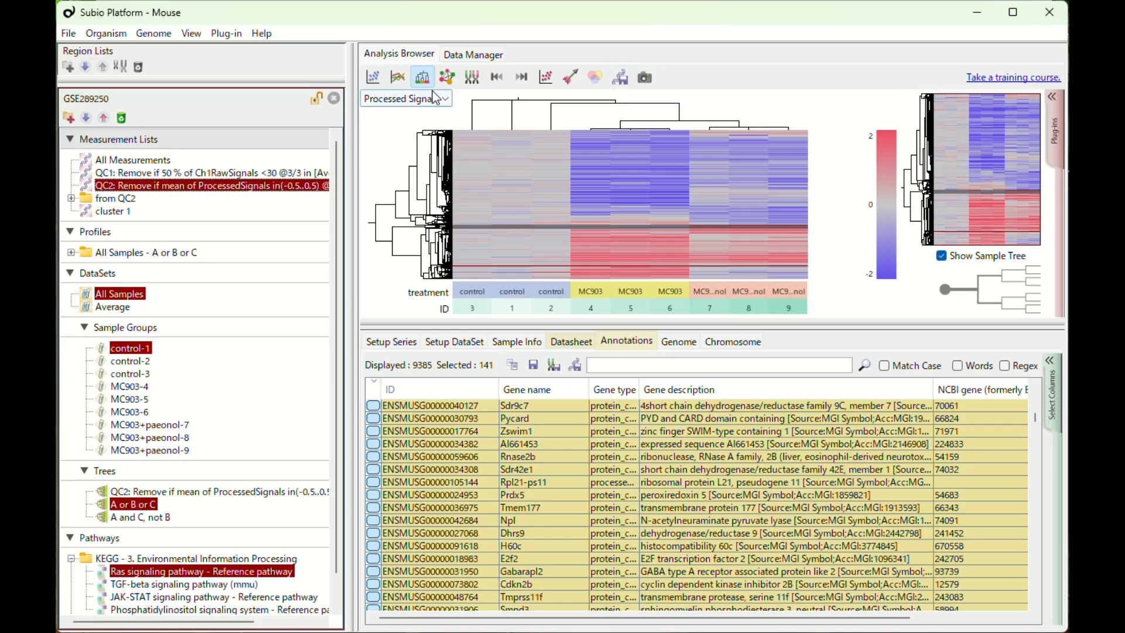
pyautogui.click(400, 80)
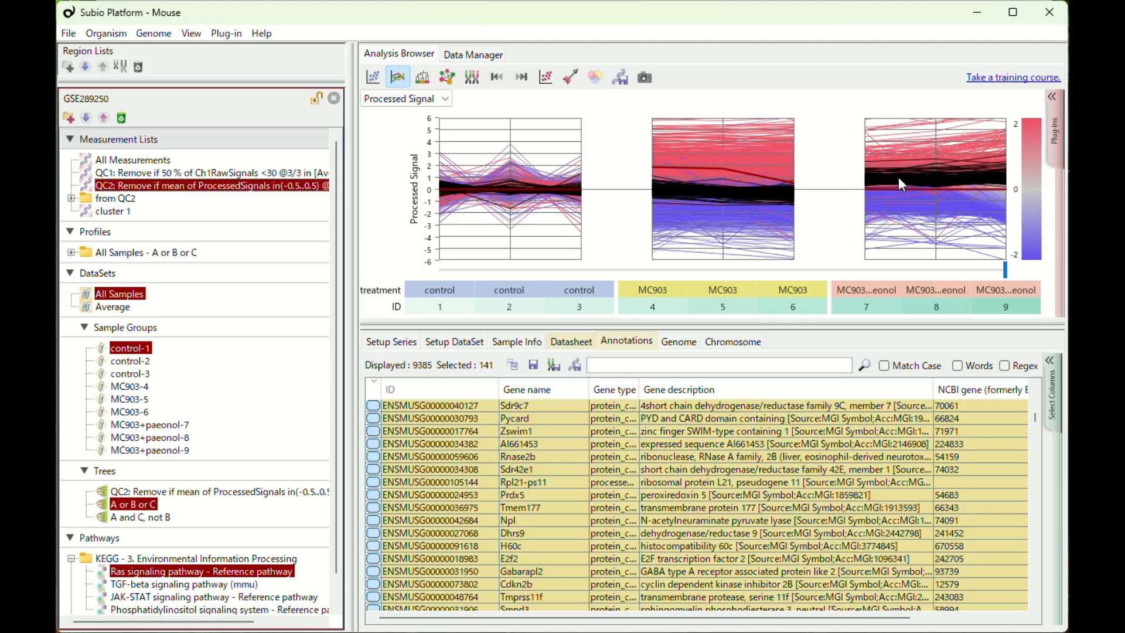
# - Save the selected branch genes as measurement list "cluster 2"
pyautogui.click(622, 85)
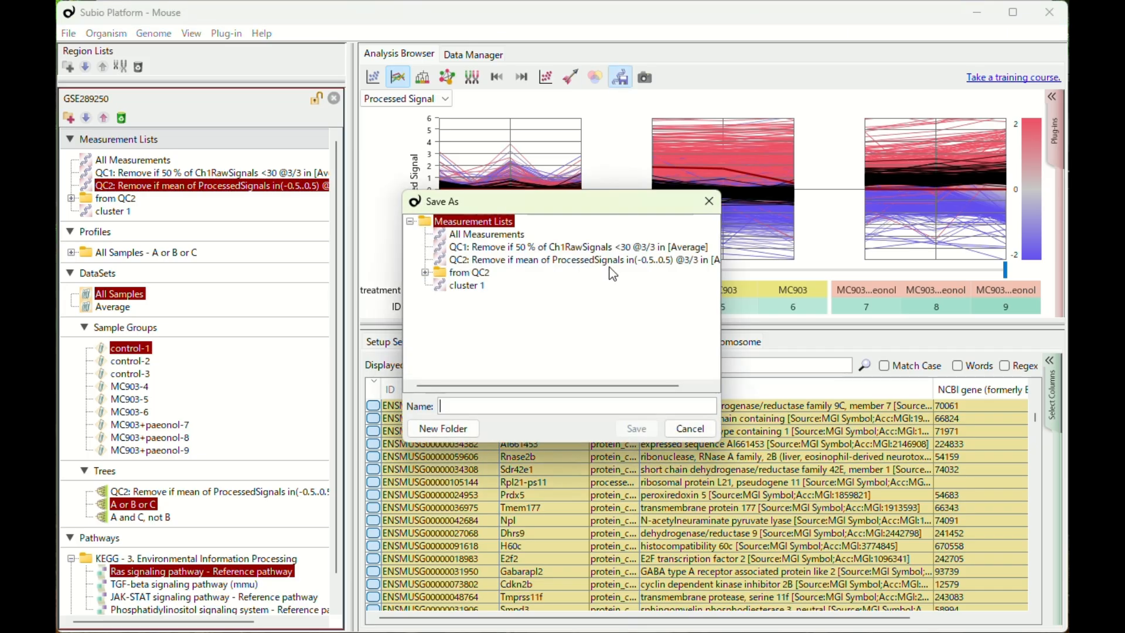
pyautogui.click(474, 287)
pyautogui.press('BackSpace')
pyautogui.write('2')
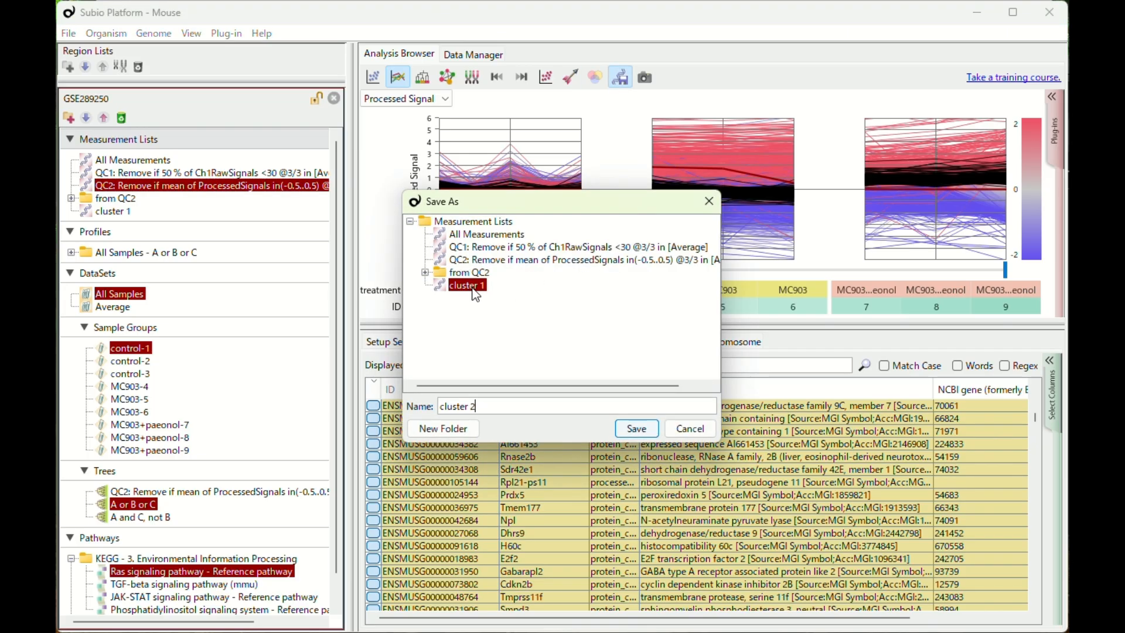
pyautogui.press('Return')
pyautogui.click(844, 229)
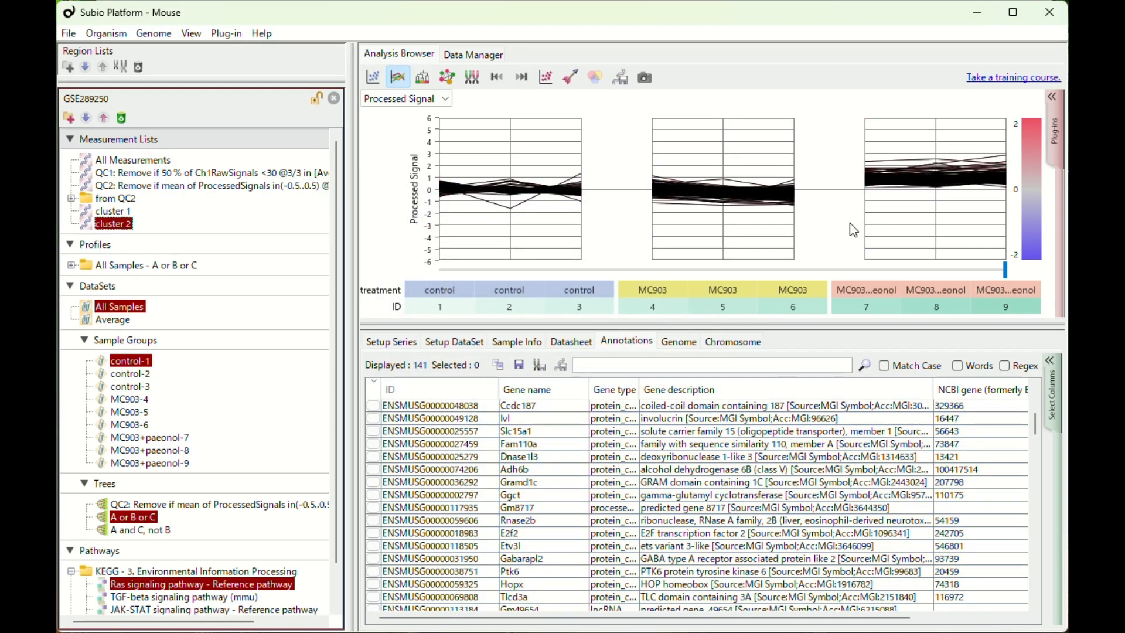
# - Plot the cluster 2 genes for the Average DataSet as Ch1 Raw Signal and select the lines with the lowest MC903 signal
pyautogui.click(130, 320)
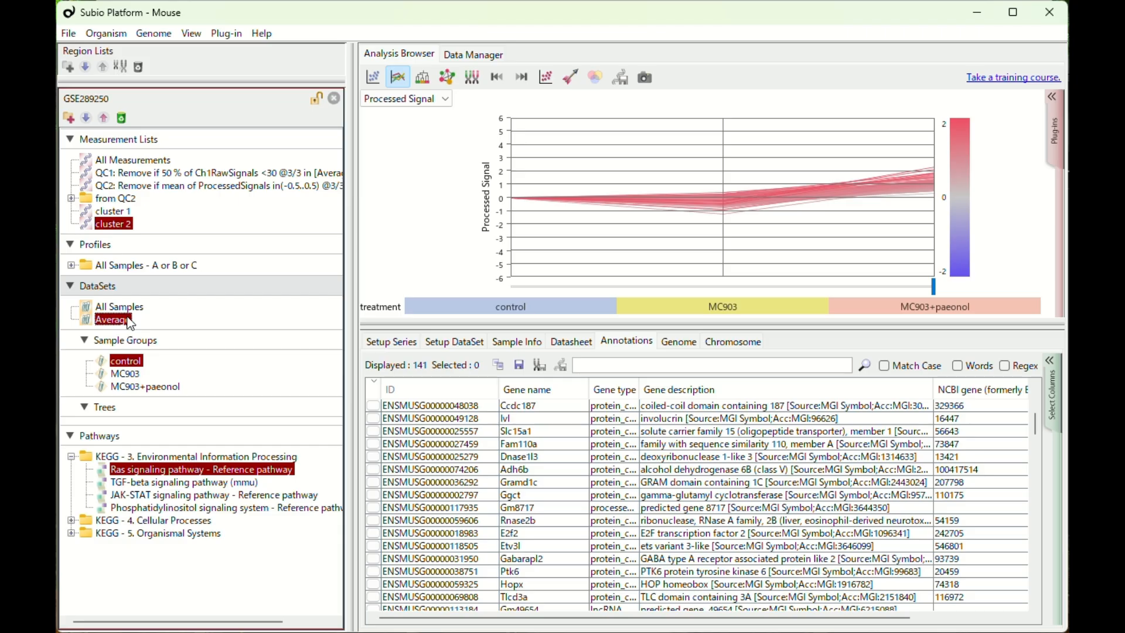
pyautogui.click(407, 99)
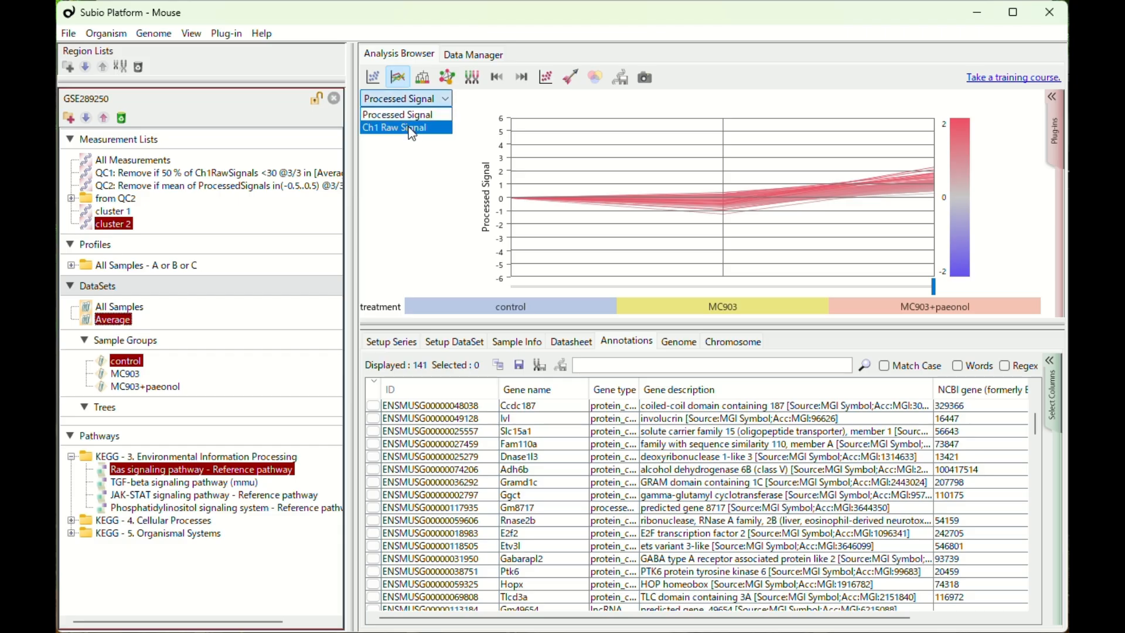
pyautogui.click(409, 126)
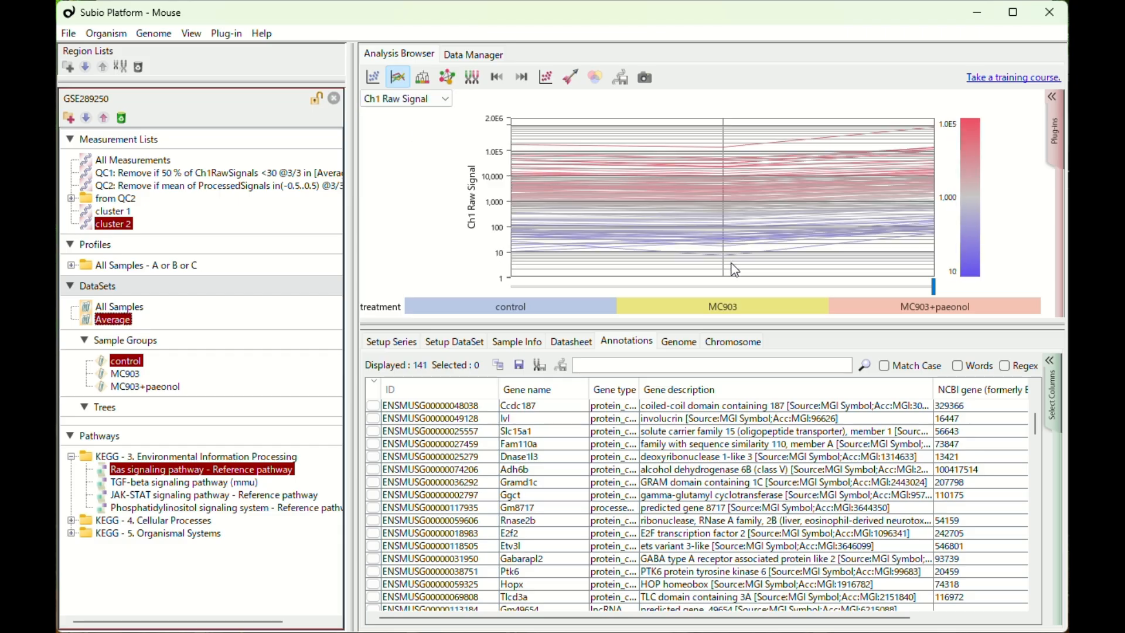
pyautogui.moveTo(716, 243); pyautogui.dragTo(712, 241)
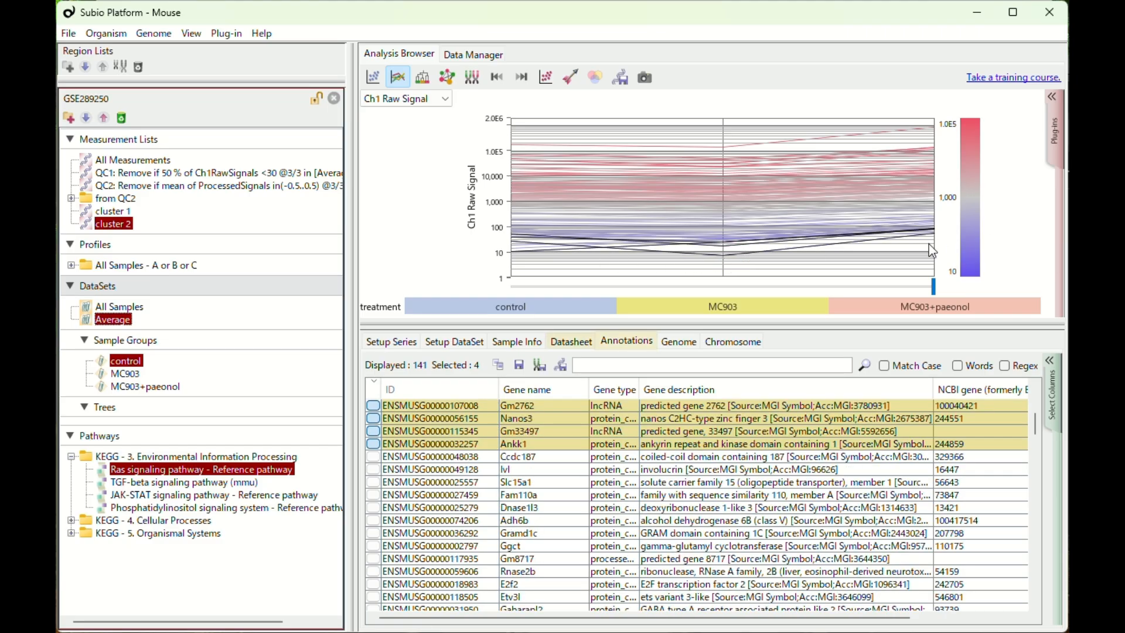
pyautogui.click(885, 248)
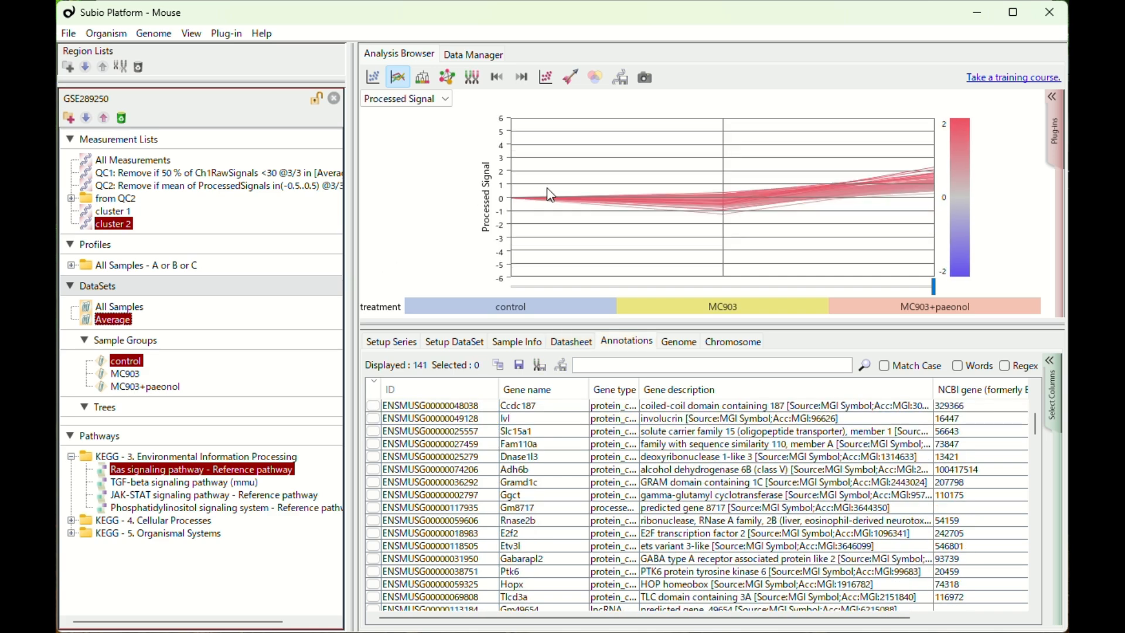
# - Select all cluster 2 genes in the Processed Signal line plot and mark the clustered gene region of chr3 on the chromosome map
pyautogui.moveTo(613, 219); pyautogui.dragTo(615, 222)
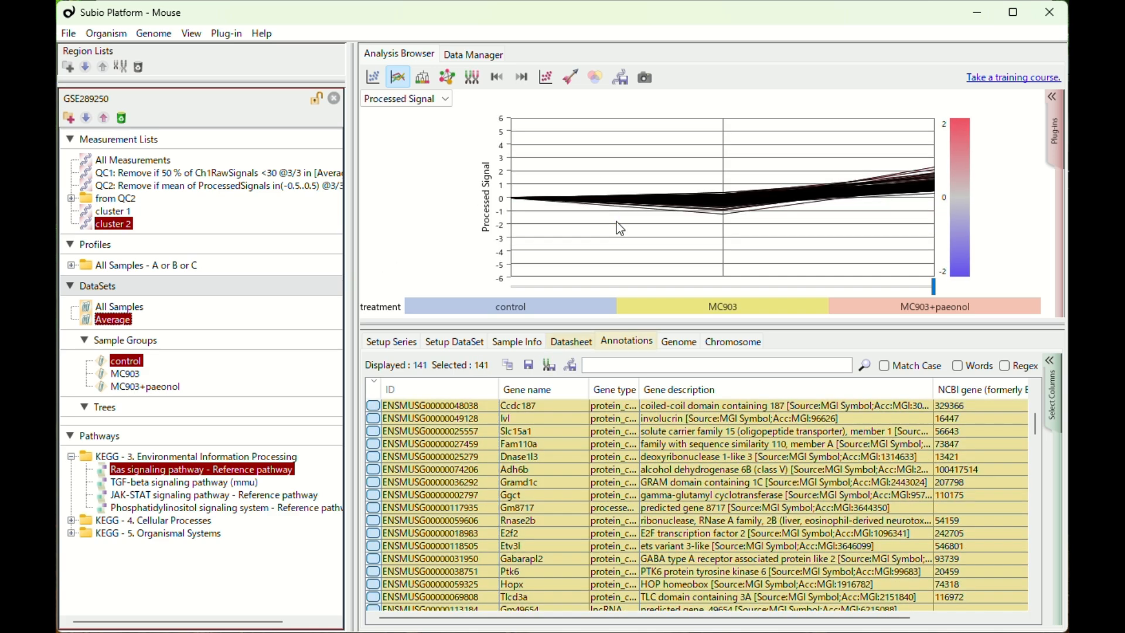
pyautogui.click(731, 343)
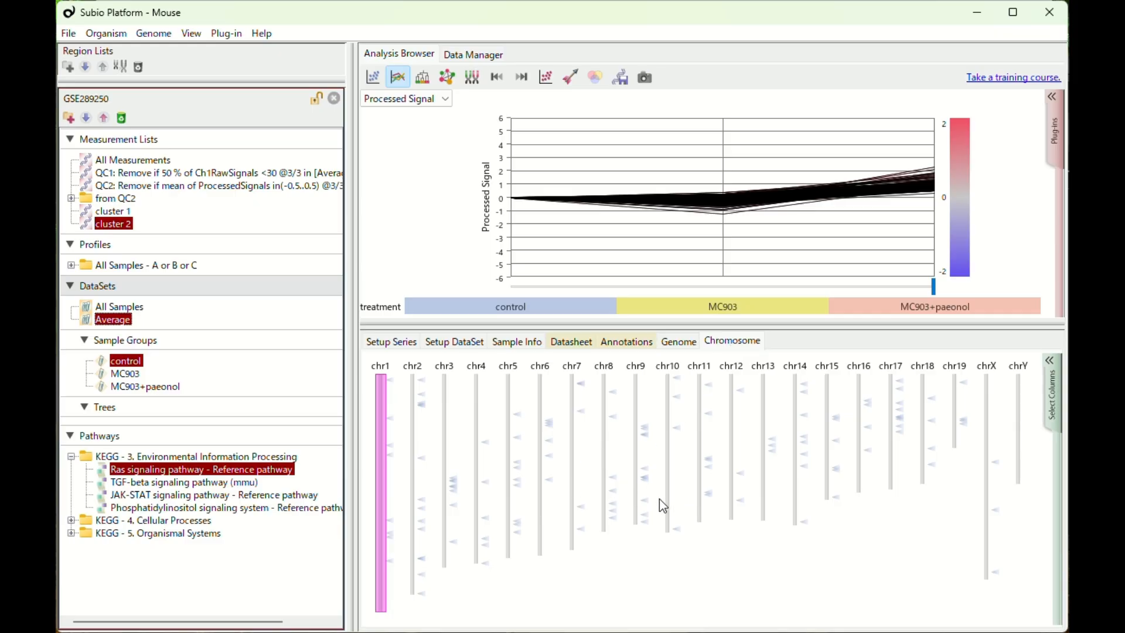
pyautogui.moveTo(437, 472); pyautogui.dragTo(455, 501)
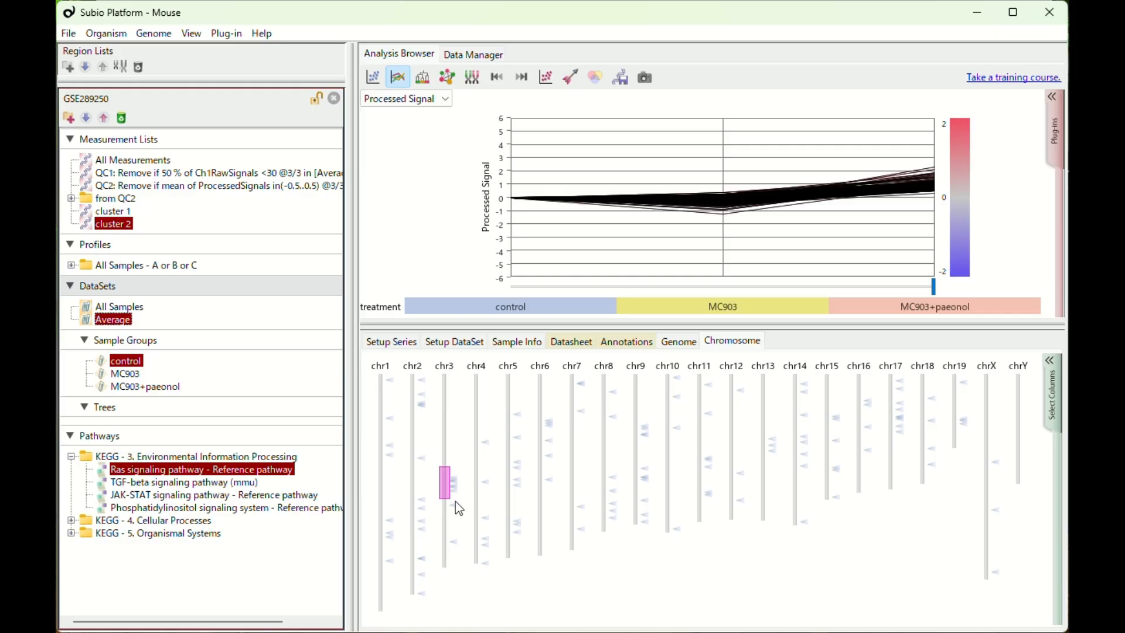
# - Show the marked chr3 region in the genome browser for All Samples, enlarging the view to fit every sample track
pyautogui.click(473, 77)
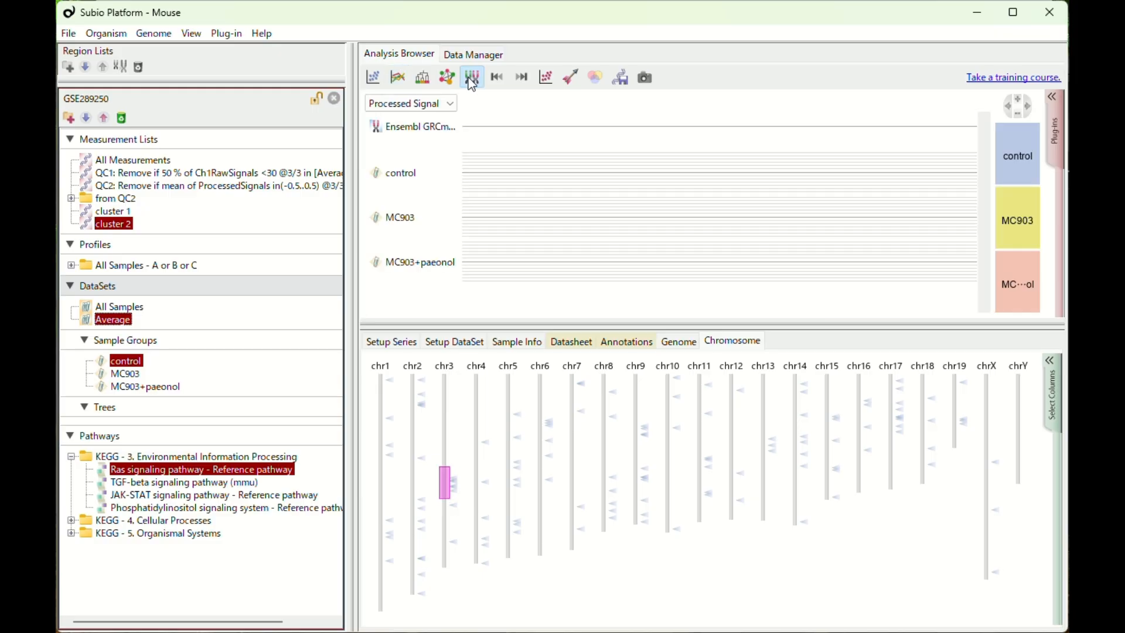
pyautogui.click(120, 307)
pyautogui.moveTo(634, 318); pyautogui.dragTo(678, 565)
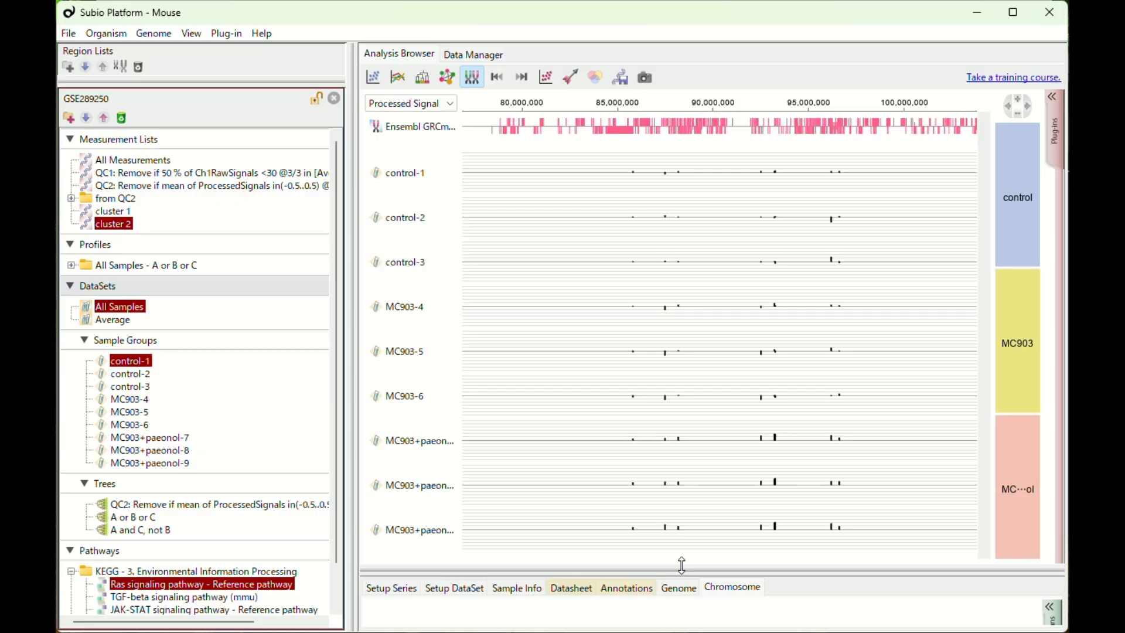
# - Display the QC2 list in the genome browser, select the tall MC903-4 peaks near 92,000,000 on chr3, and examine their gene annotations
pyautogui.click(146, 188)
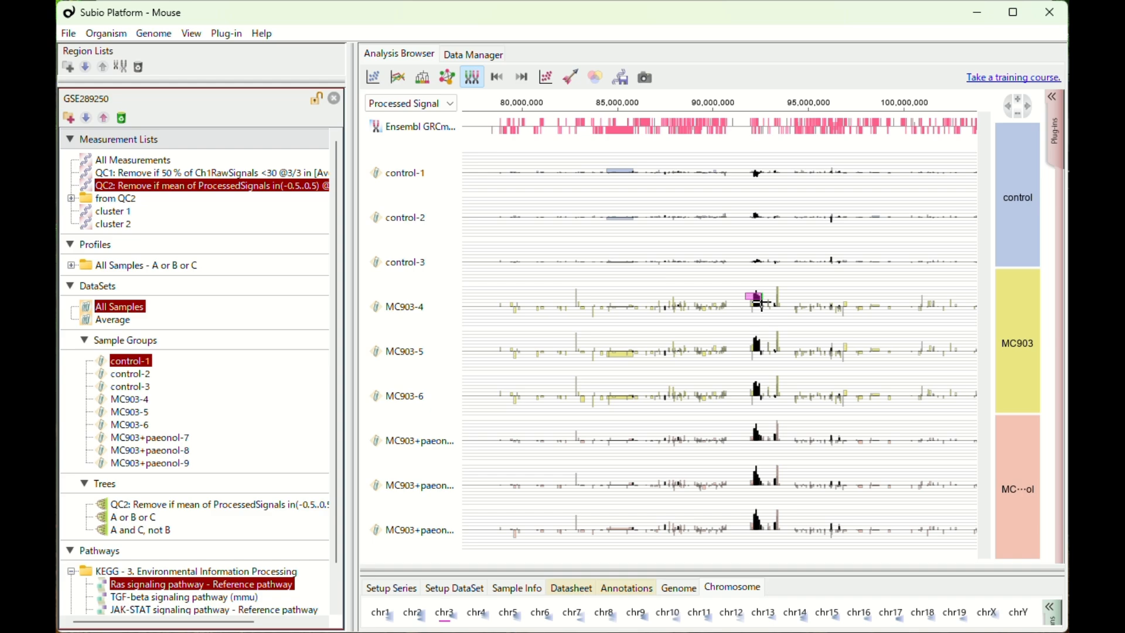
pyautogui.moveTo(745, 292); pyautogui.dragTo(761, 303)
pyautogui.moveTo(568, 569); pyautogui.dragTo(568, 447)
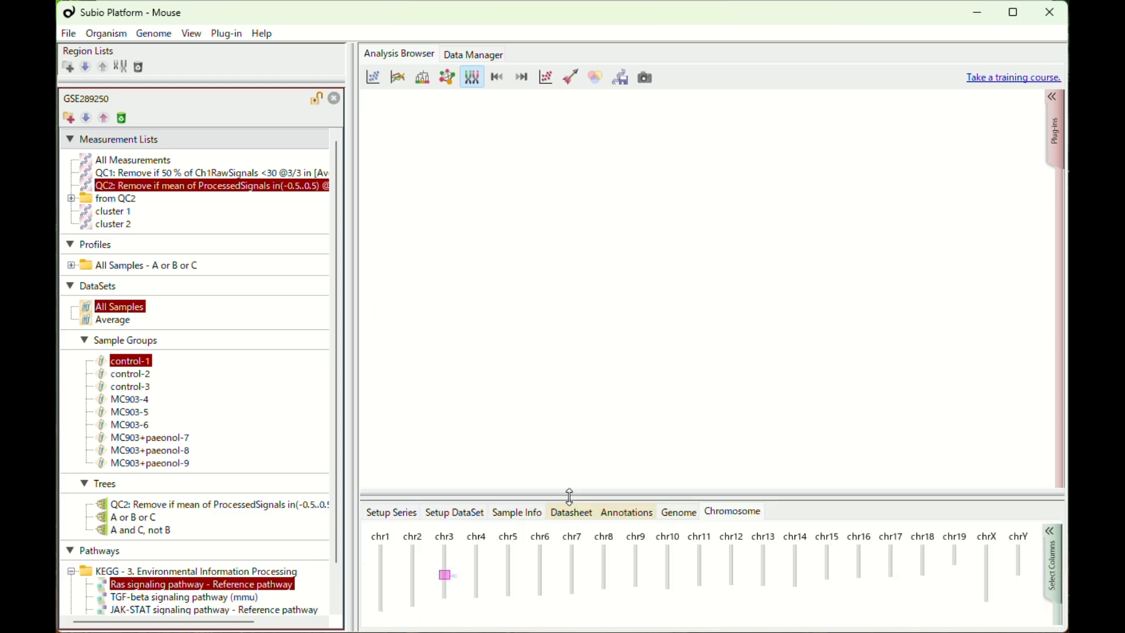
pyautogui.click(627, 466)
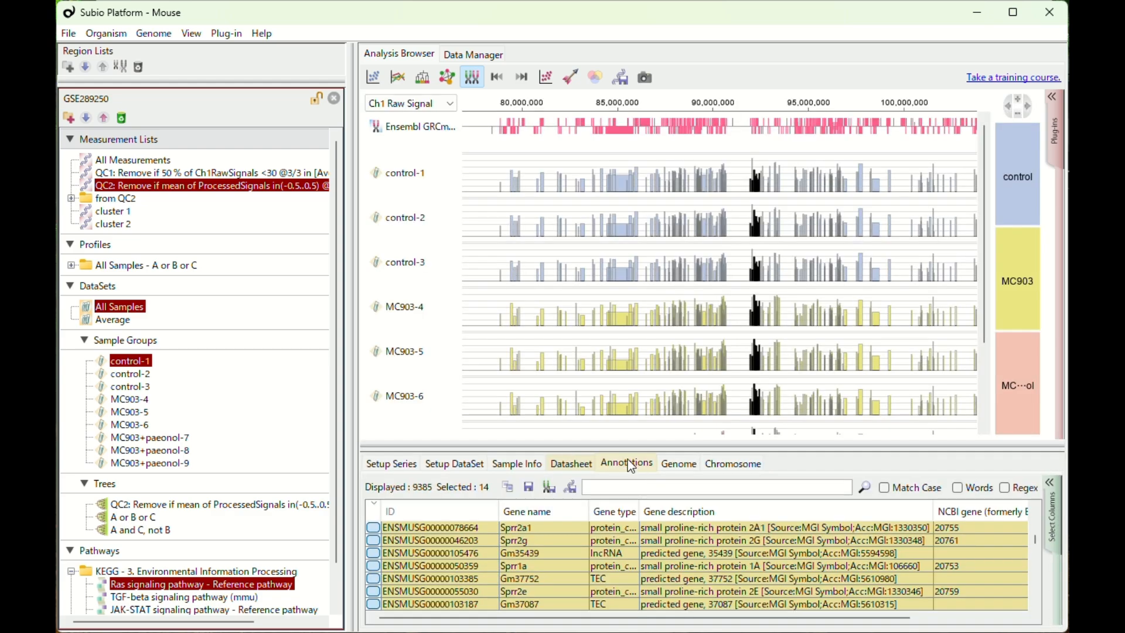
pyautogui.moveTo(631, 444)
pyautogui.mouseDown()
pyautogui.moveTo(639, 278)
pyautogui.moveTo(639, 306)
pyautogui.mouseUp()
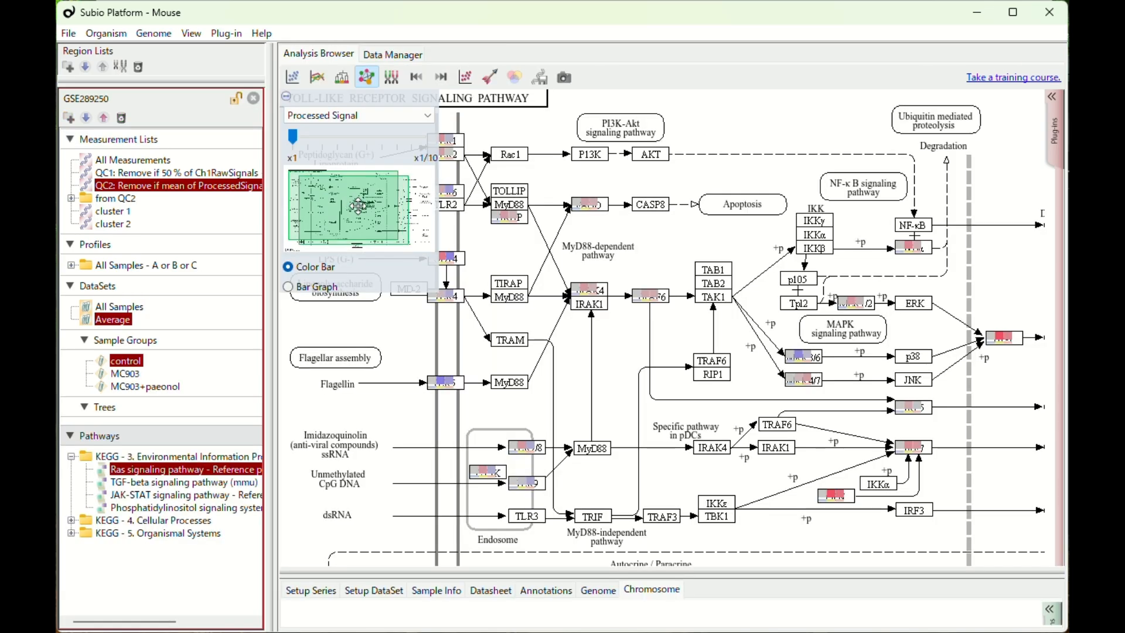
# - Select the three chemotactic genes Ccl3, Ccl4 and Ccl5 in the toll-like receptor signaling pathway and examine their annotations
pyautogui.moveTo(361, 207); pyautogui.dragTo(387, 215)
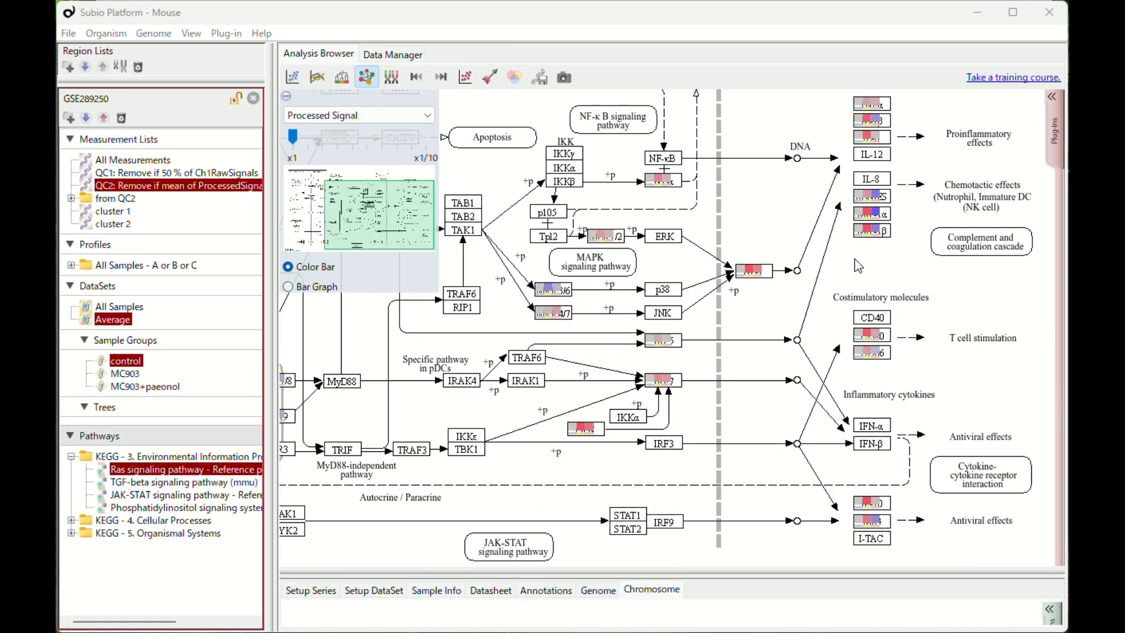
pyautogui.moveTo(845, 188); pyautogui.dragTo(892, 251)
pyautogui.click(546, 590)
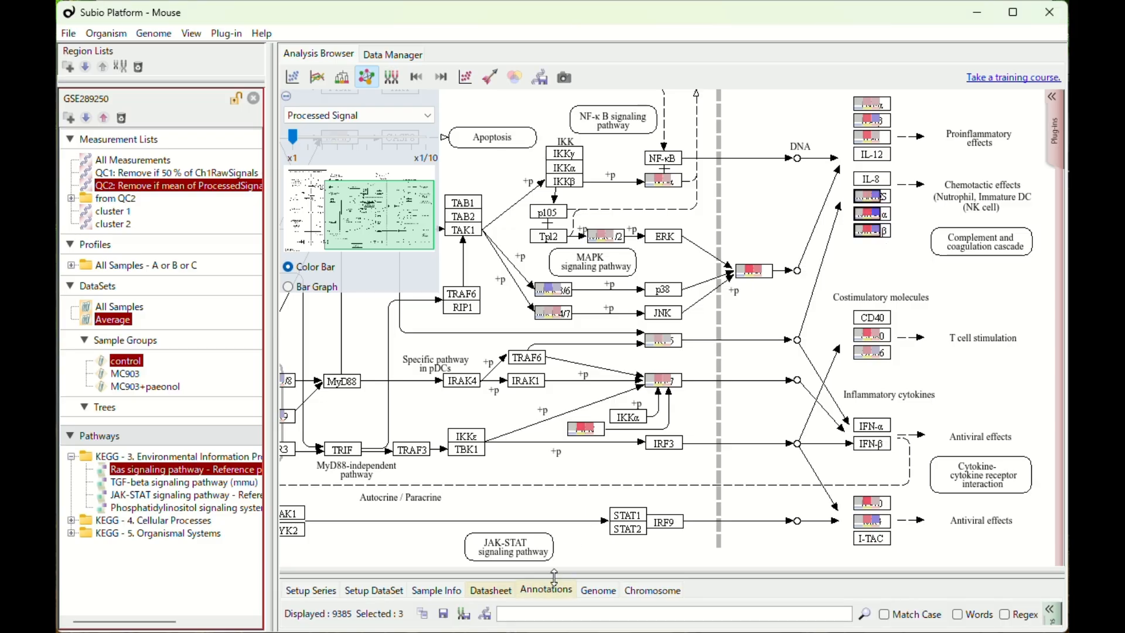
pyautogui.moveTo(556, 574); pyautogui.dragTo(574, 466)
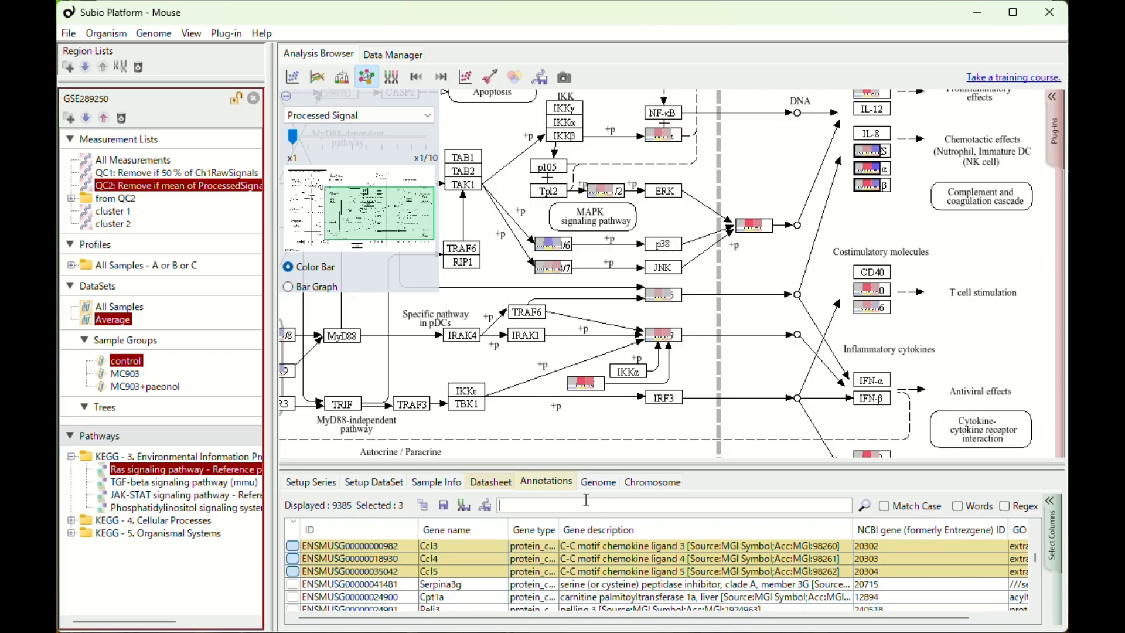
# - Search the annotations for "receptor", clear that selection, and select the membrane receptors Tlr4, Tlr5, Tlr6 and Cd14 in the pathway
pyautogui.write('receptor')
pyautogui.press('Return')
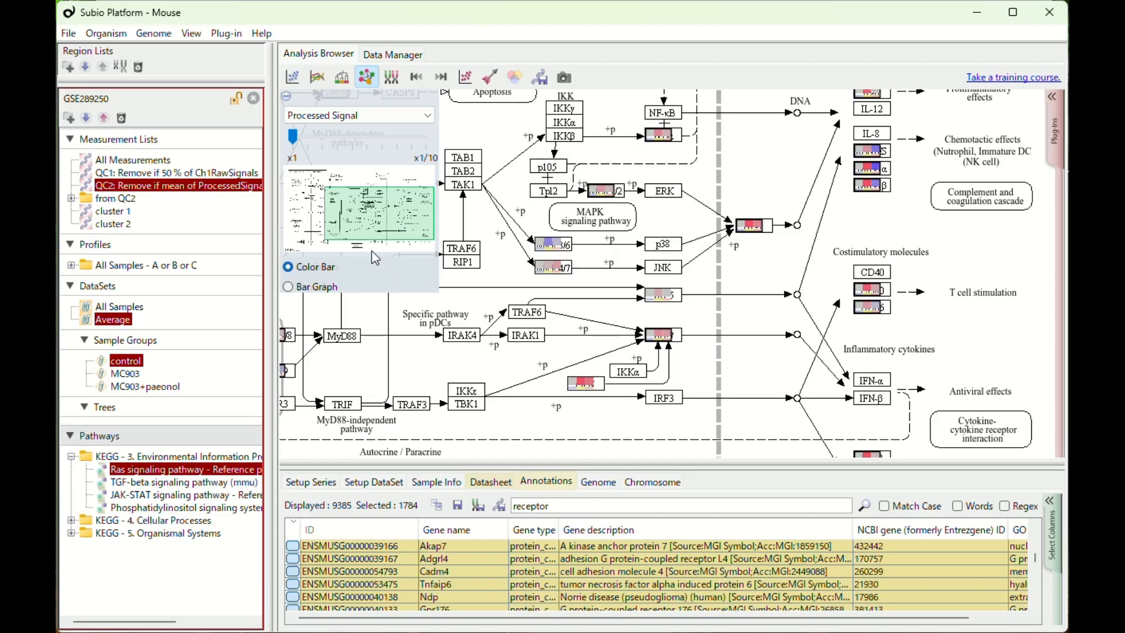
pyautogui.moveTo(378, 226); pyautogui.dragTo(338, 221)
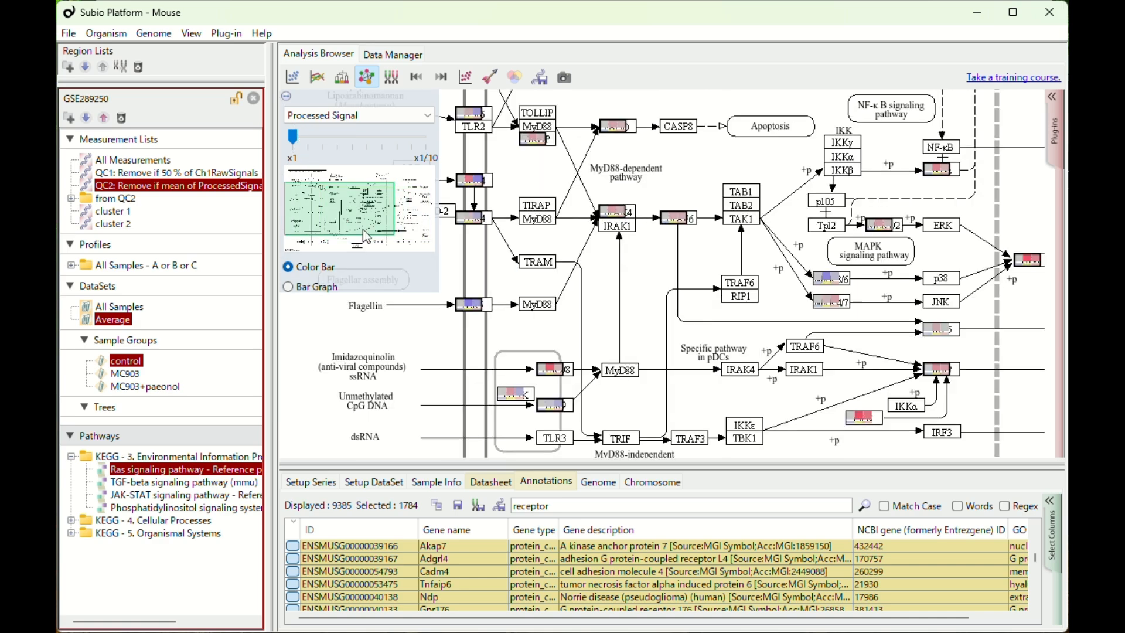
pyautogui.click(463, 328)
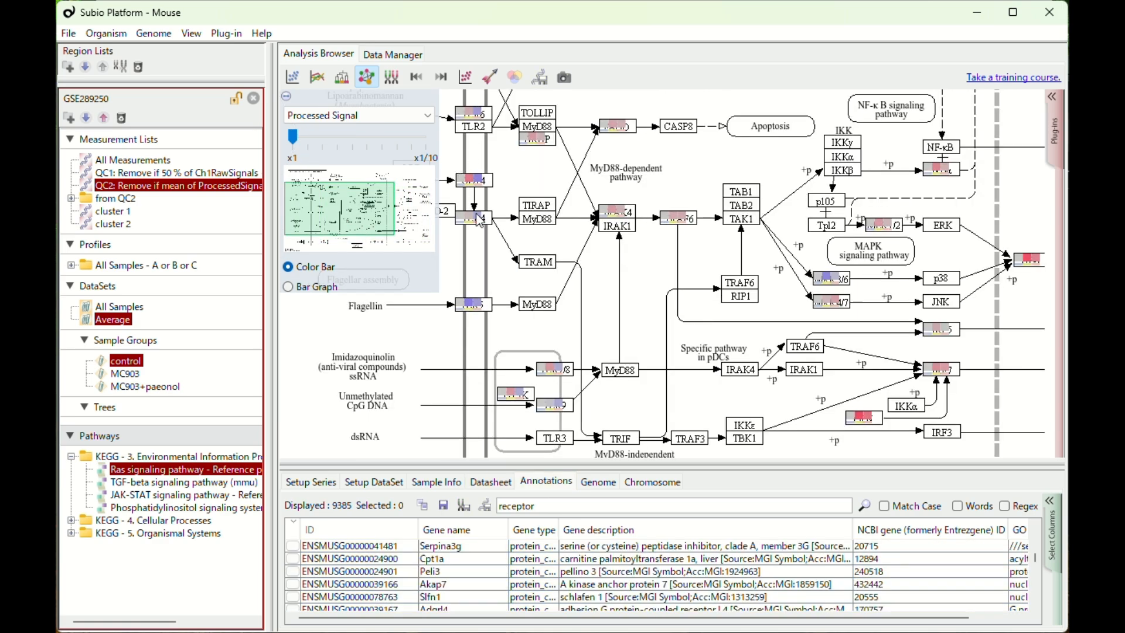
pyautogui.moveTo(466, 327); pyautogui.dragTo(487, 101)
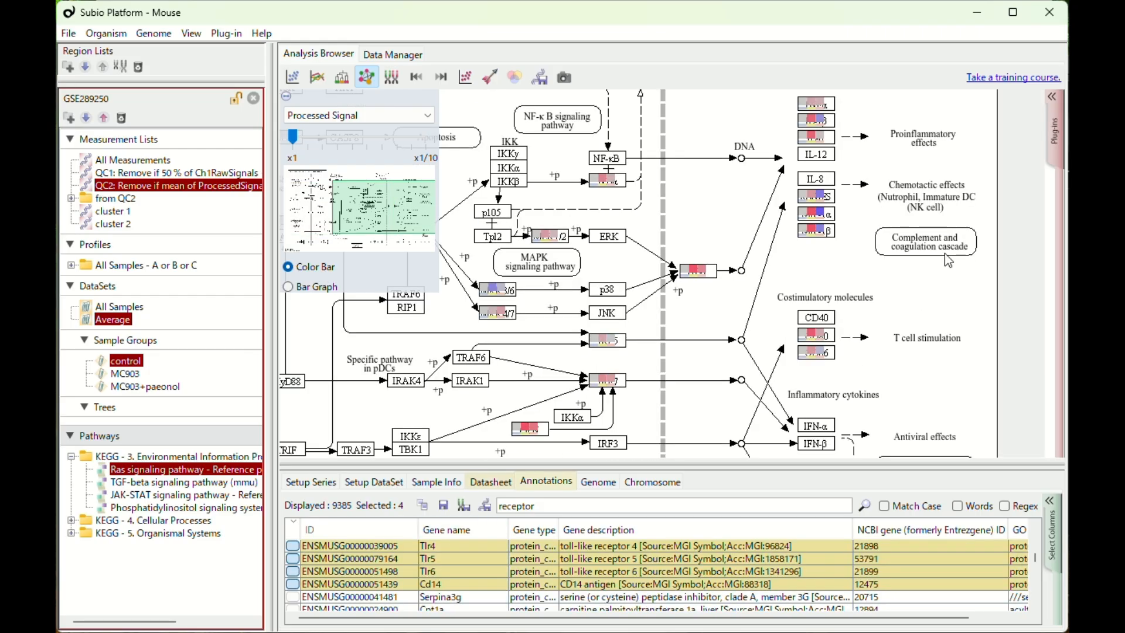
# - Open the Complement and coagulation cascades pathway from KEGG - 5. Organismal Systems and select the bradykinin receptor node
pyautogui.doubleClick(211, 534)
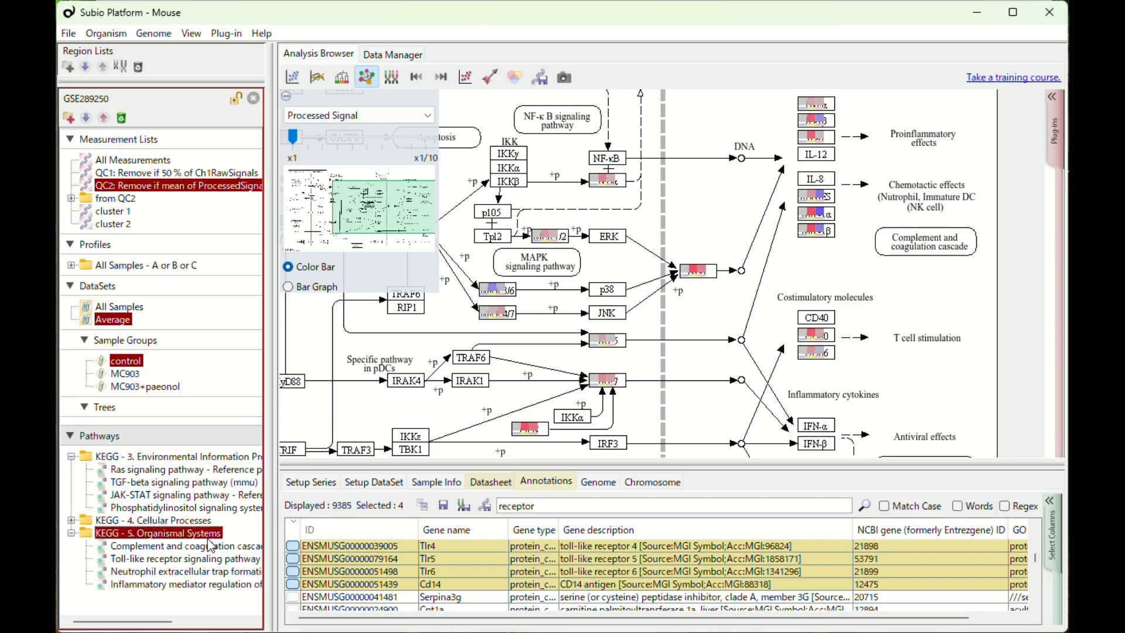
pyautogui.click(183, 549)
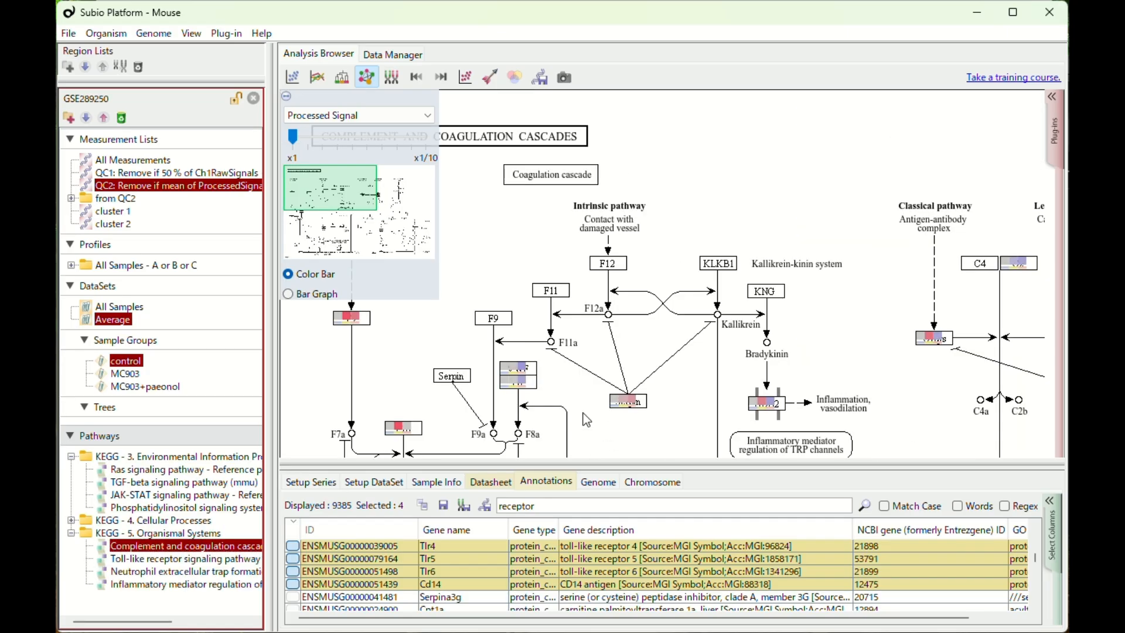
pyautogui.moveTo(377, 226); pyautogui.dragTo(343, 210)
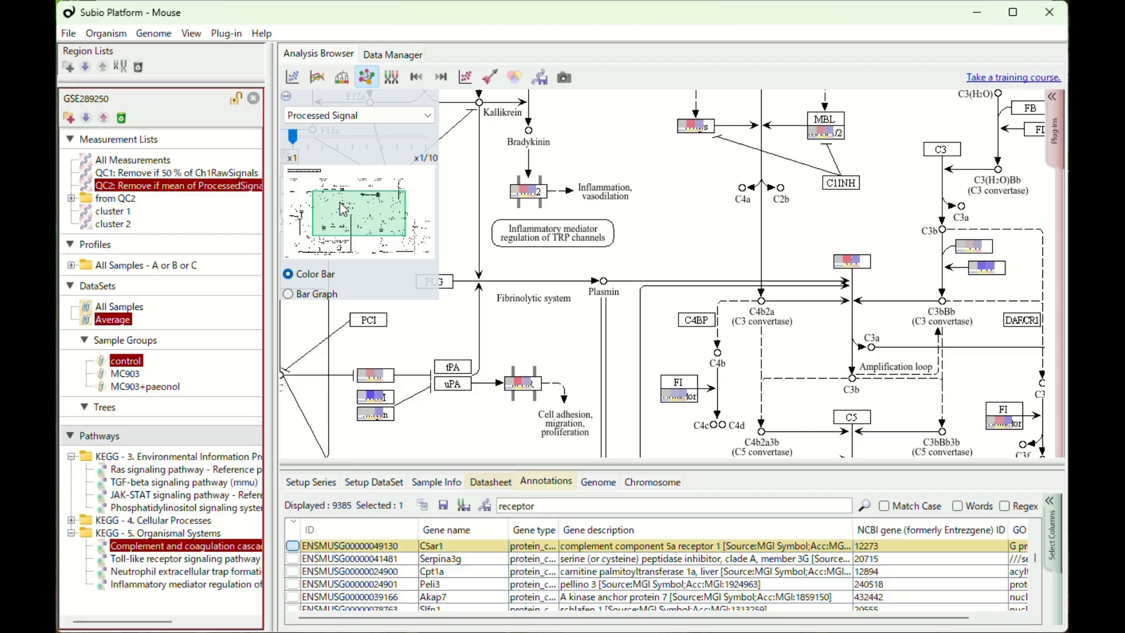
pyautogui.click(530, 203)
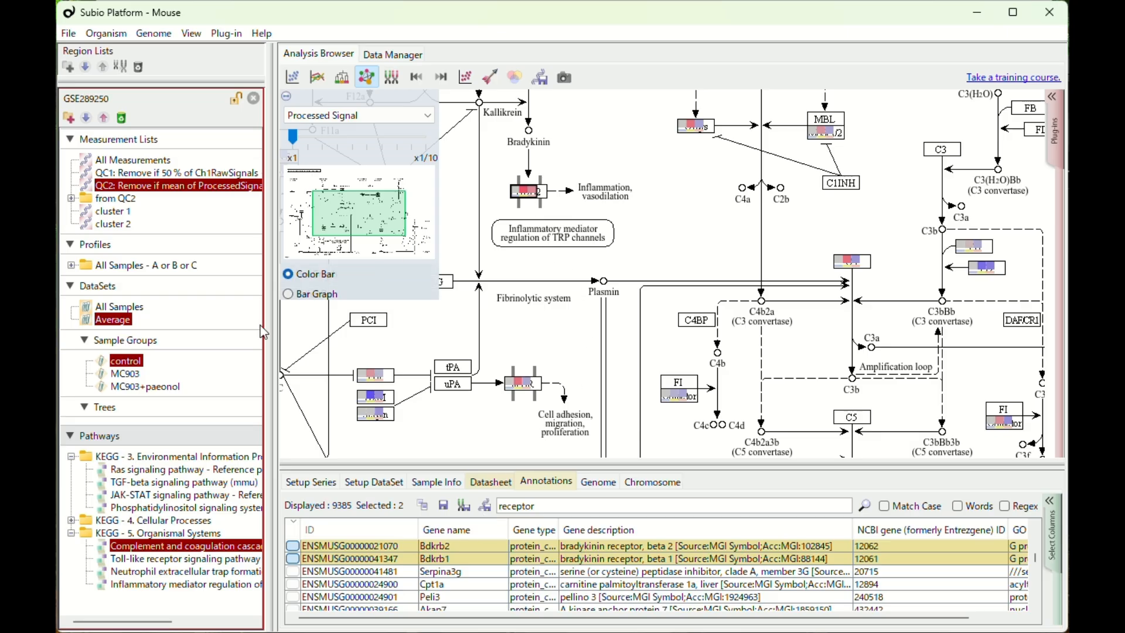
# - Open the Inflammatory mediator regulation of TRP channels pathway, select the PGE2 receptor node, and inspect its genes Ptger4 and Ptger2
pyautogui.click(161, 586)
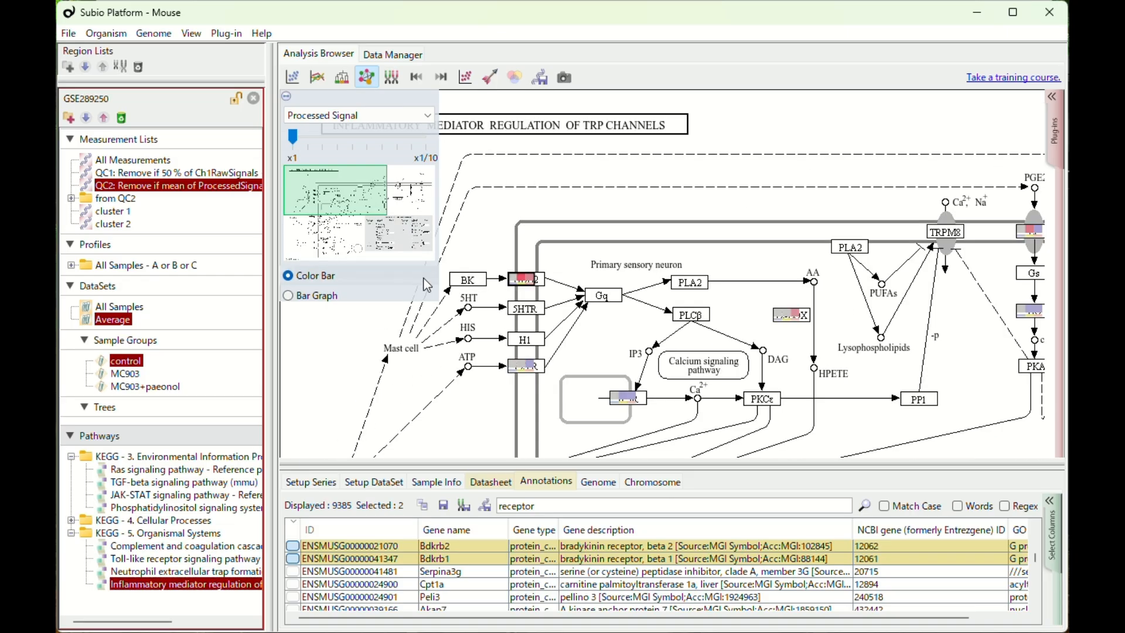
pyautogui.moveTo(356, 208); pyautogui.dragTo(409, 206)
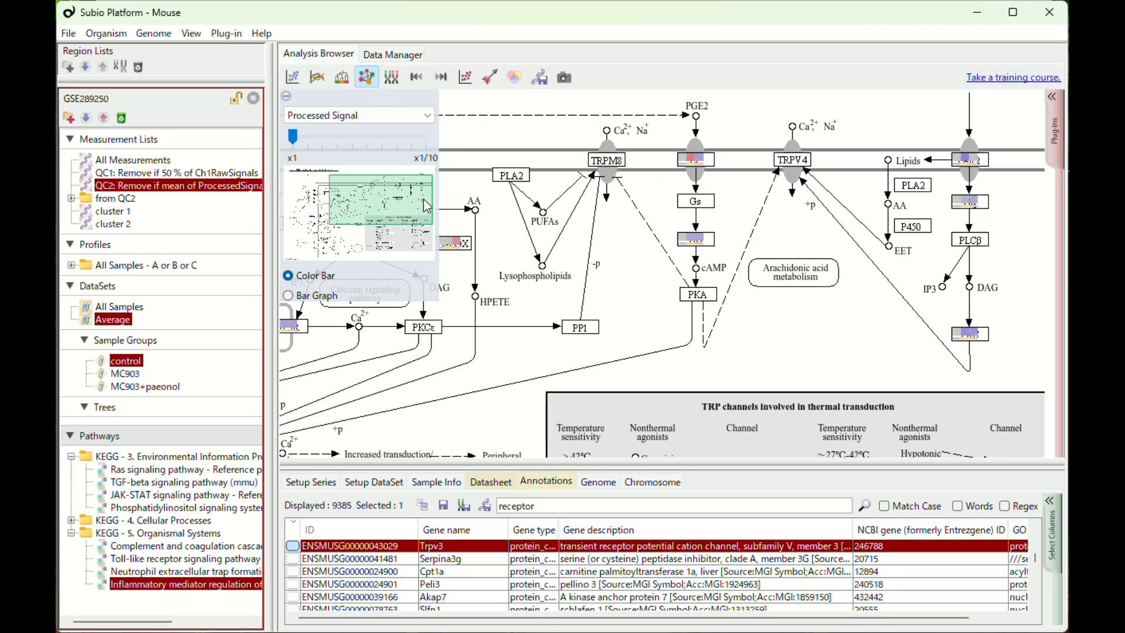
pyautogui.click(714, 166)
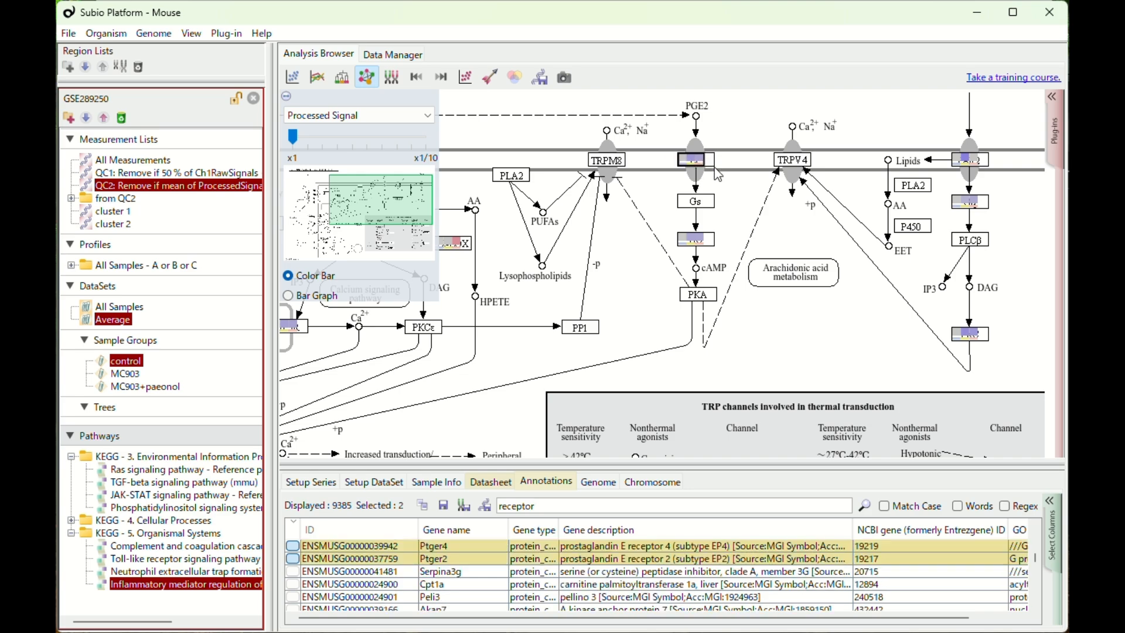
pyautogui.click(443, 548)
pyautogui.click(446, 559)
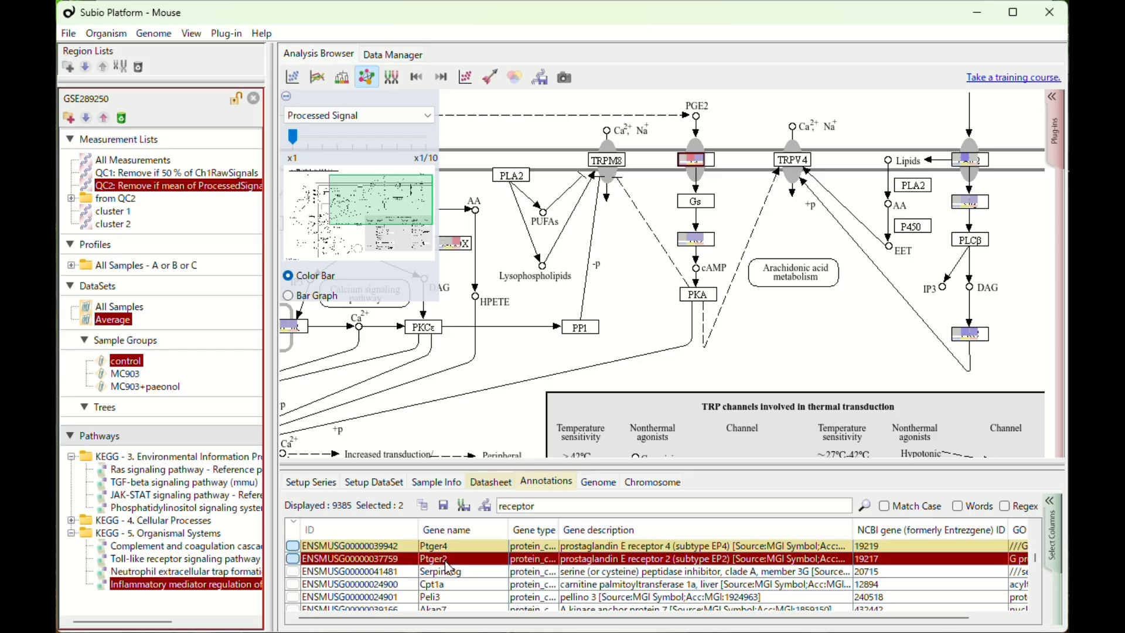
# - Show the Average dataset as a line graph and look up the gene Ptger2 on Google from its annotation
pyautogui.click(318, 80)
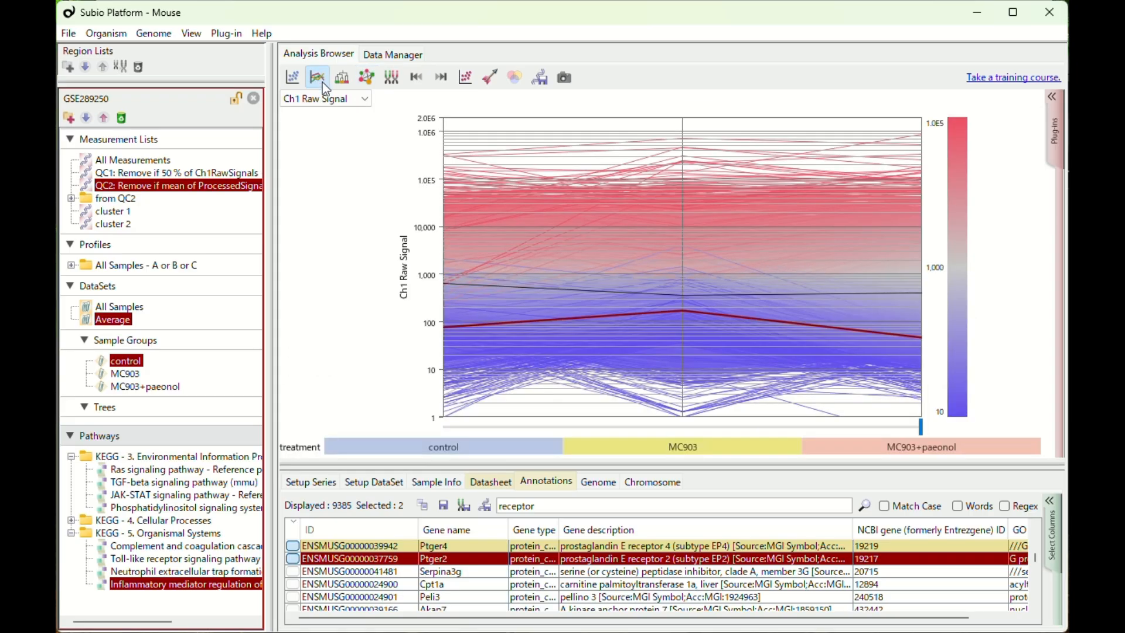
pyautogui.rightClick(486, 564)
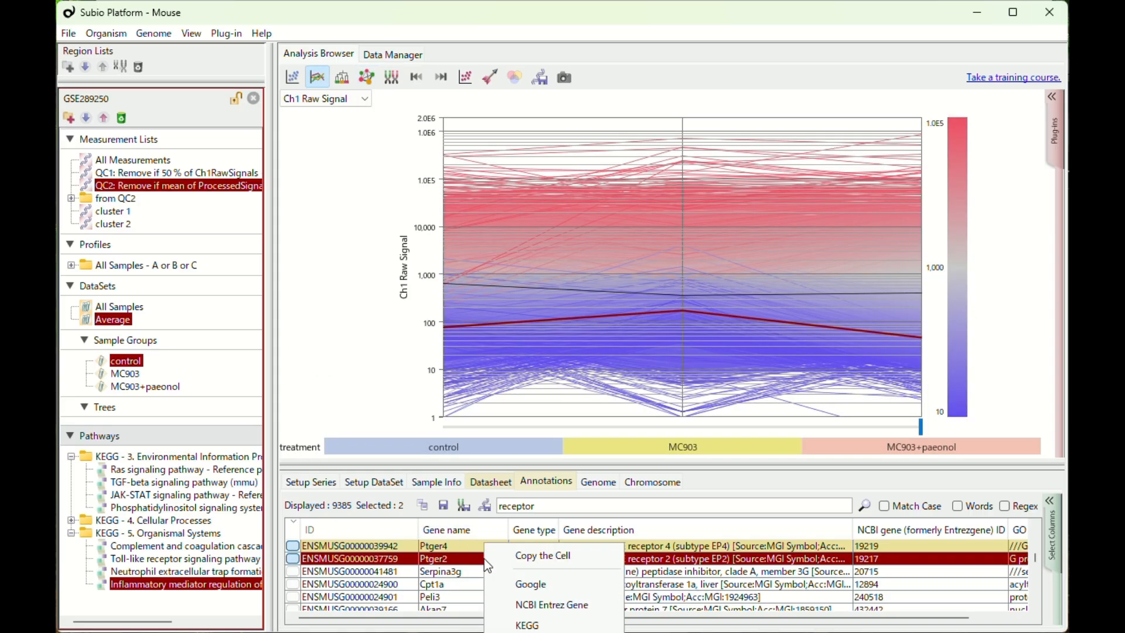
pyautogui.click(571, 584)
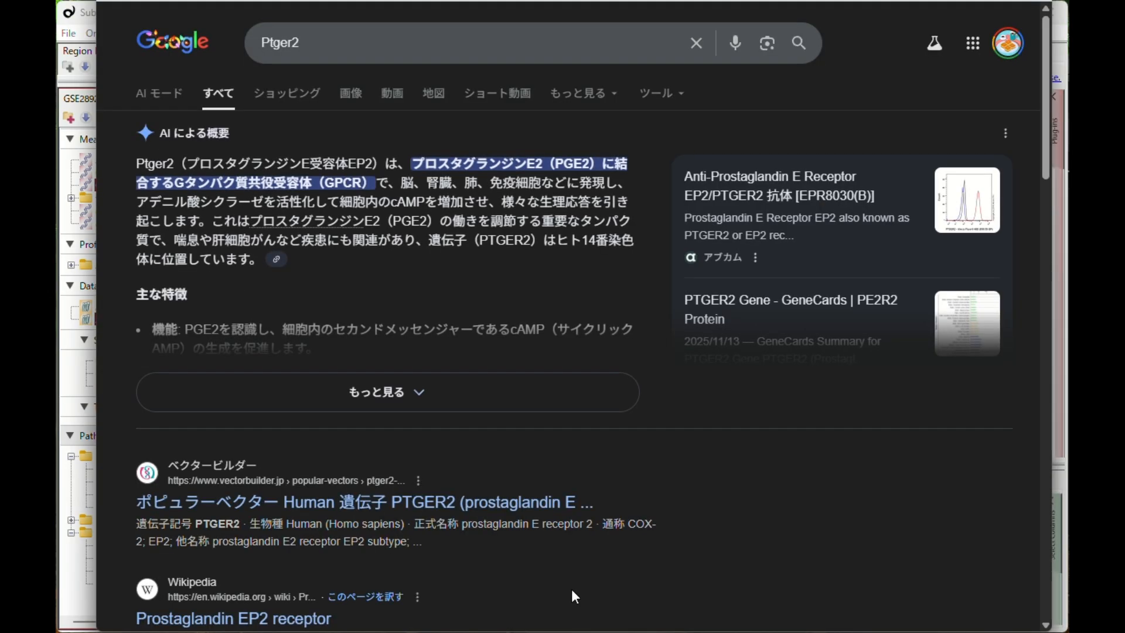
# - Refine the web search to "Ptger2 atopic" and read the PubMed article "Altered prostaglandin E2 regulation of cytokine production in atopic dermatitis"
pyautogui.click(373, 51)
pyautogui.write('atopic')
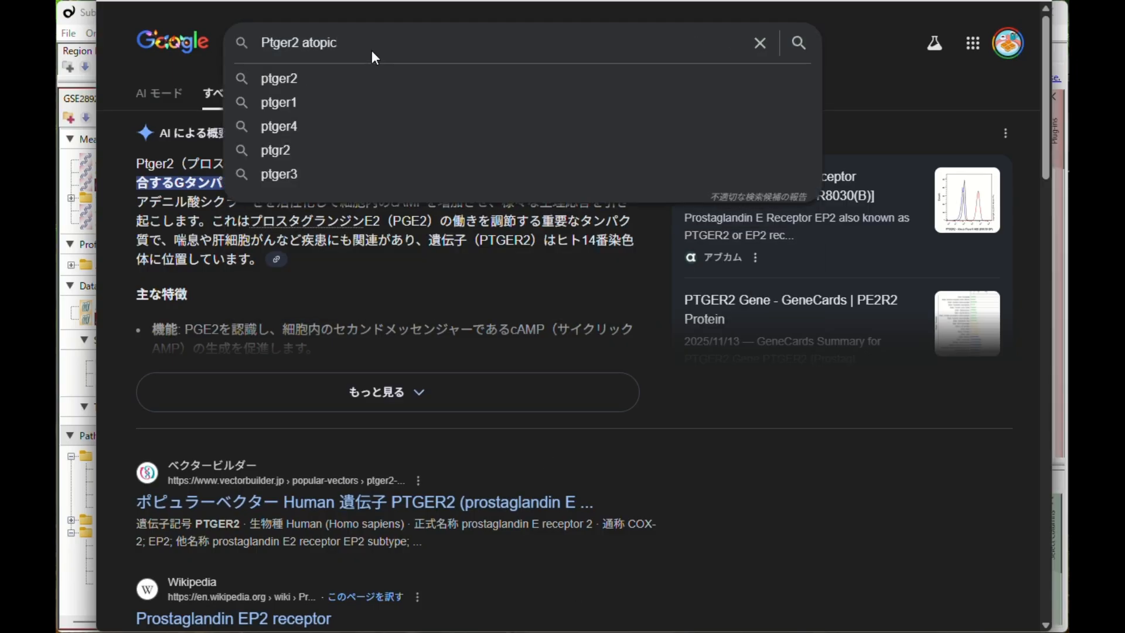
pyautogui.press('Return')
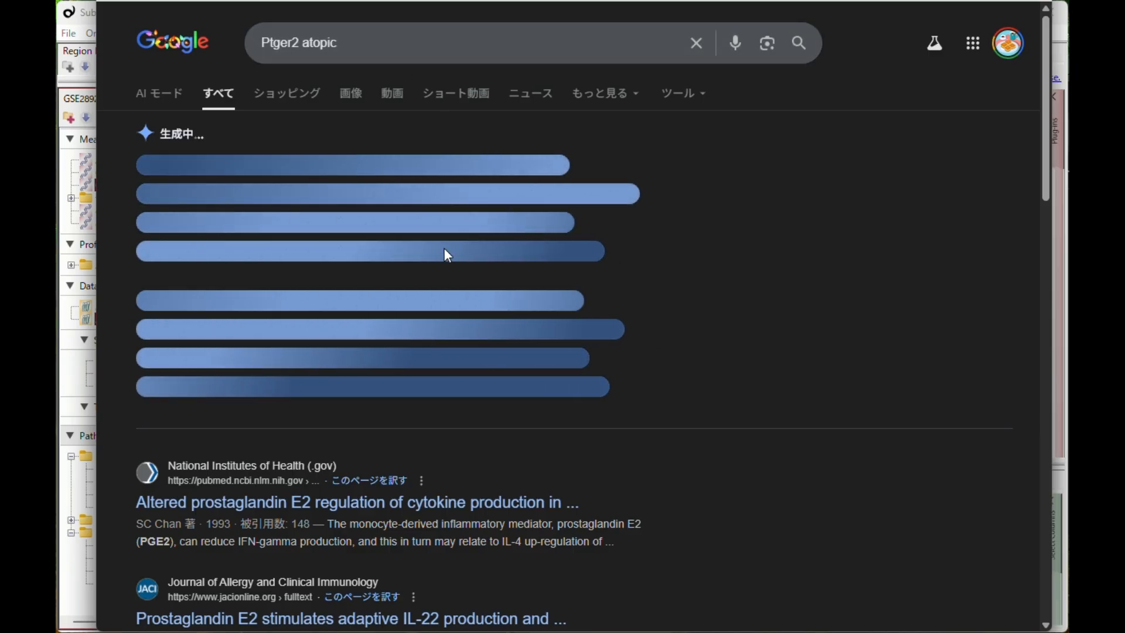
pyautogui.scroll(-5, 371, 308)
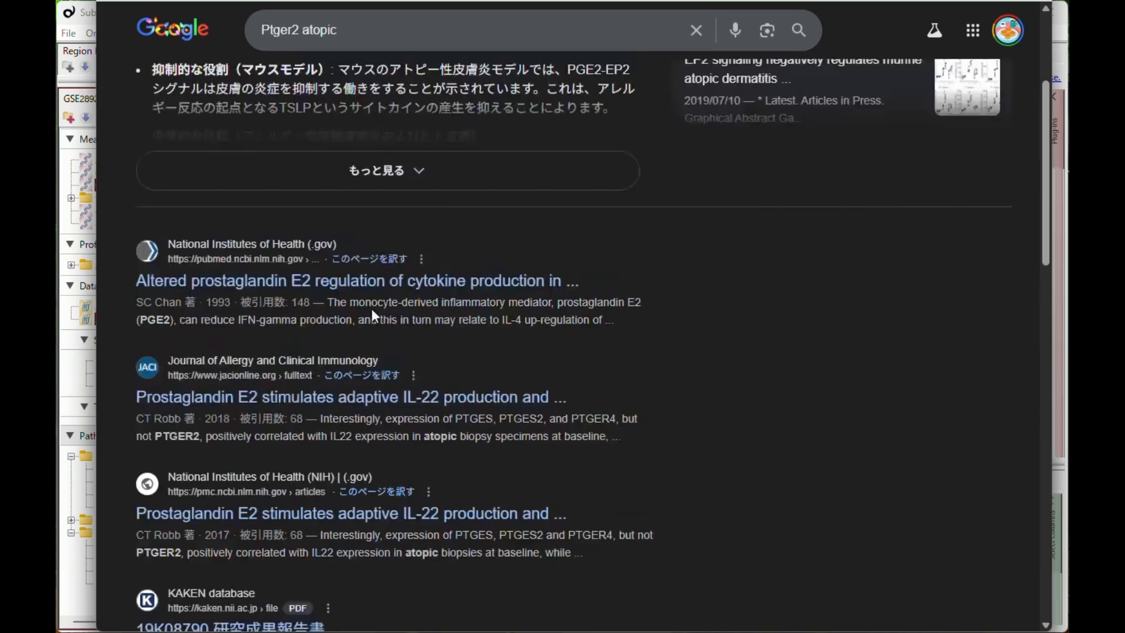
pyautogui.click(350, 283)
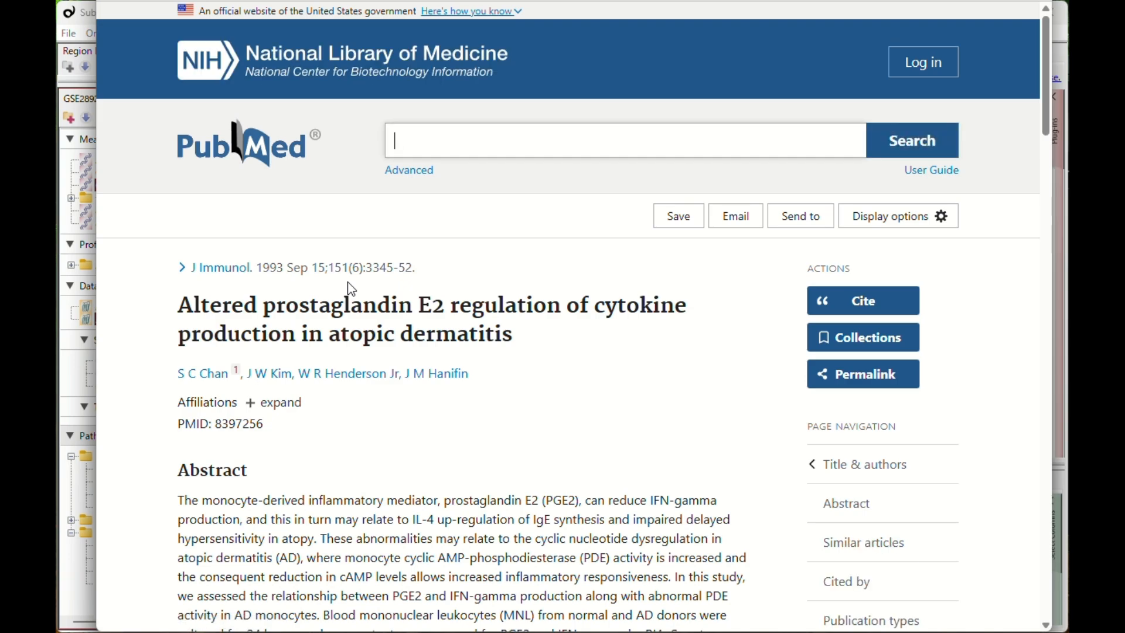
pyautogui.scroll(-4, 493, 387)
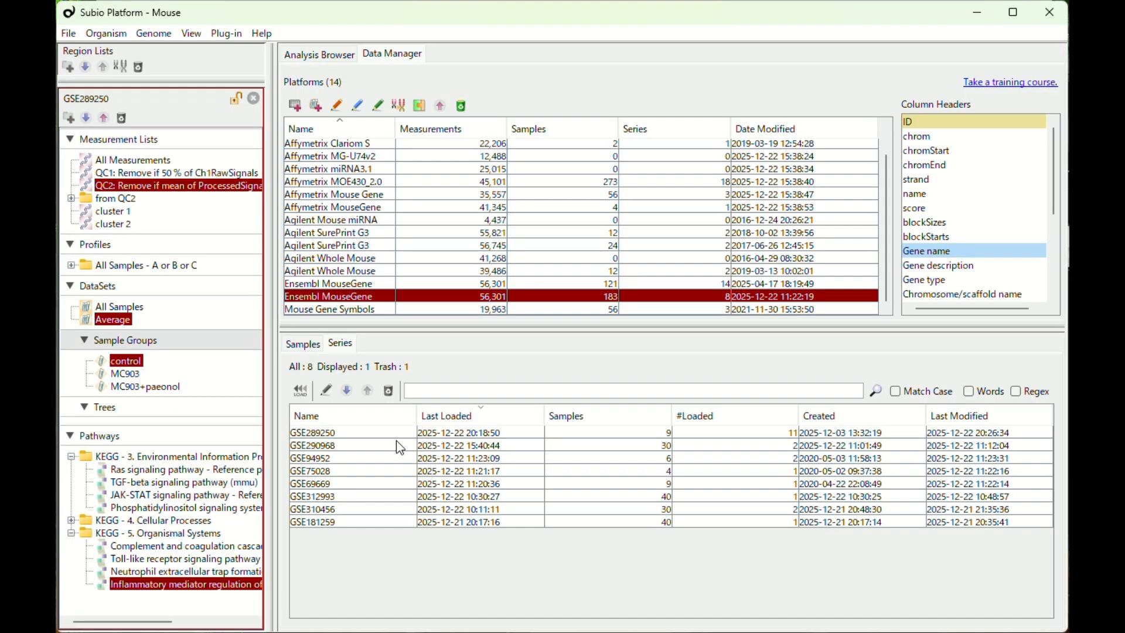
# - Export the series GSE289250 from the Data Manager to the desktop as GSE289250.ssa and move the window aside to reveal the file
pyautogui.click(394, 435)
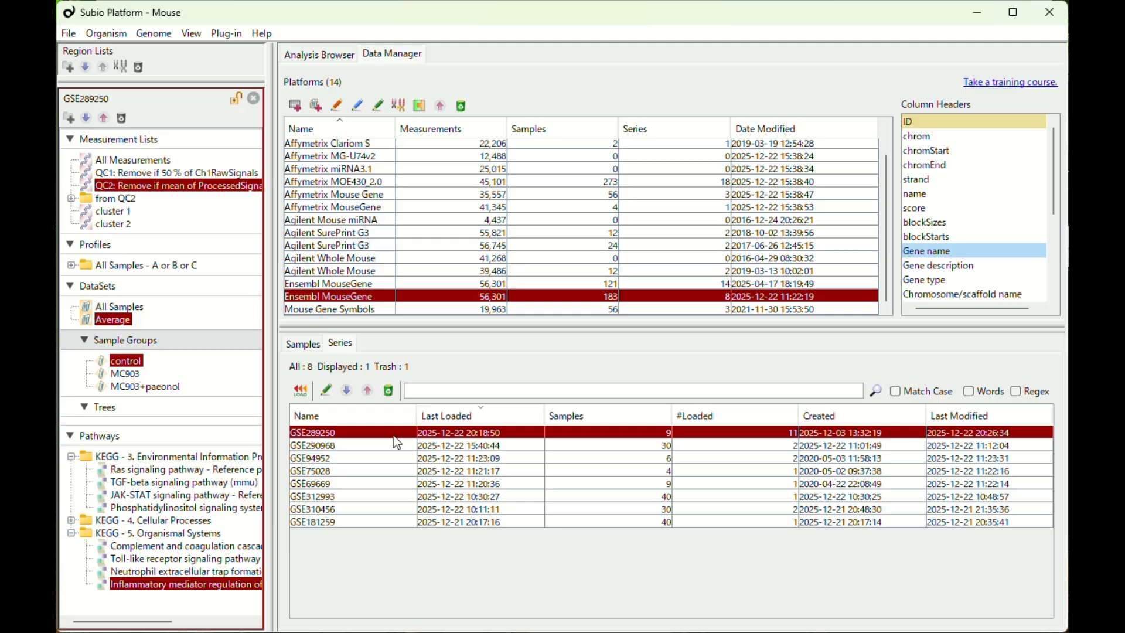
pyautogui.click(367, 393)
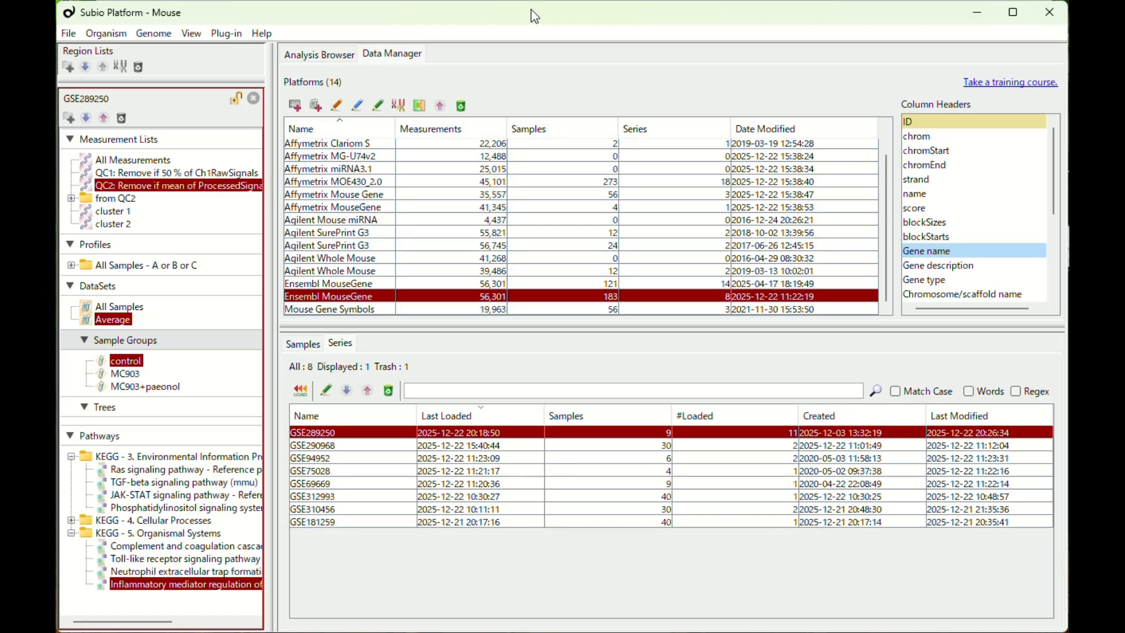
pyautogui.moveTo(531, 10); pyautogui.dragTo(672, 12)
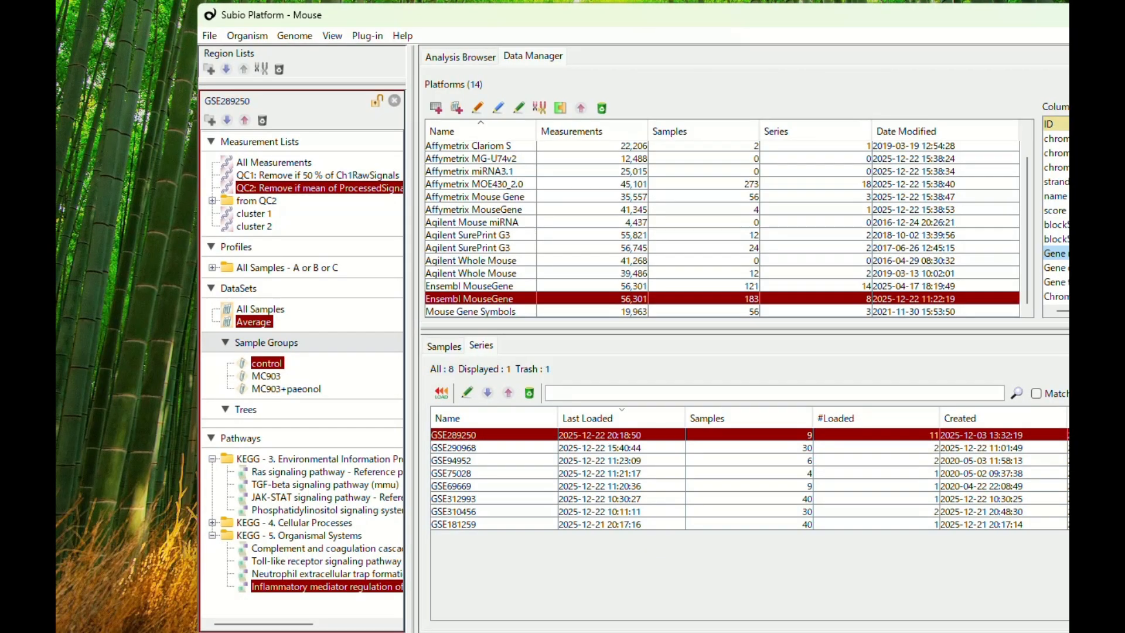
pyautogui.moveTo(53, 88); pyautogui.dragTo(109, 109)
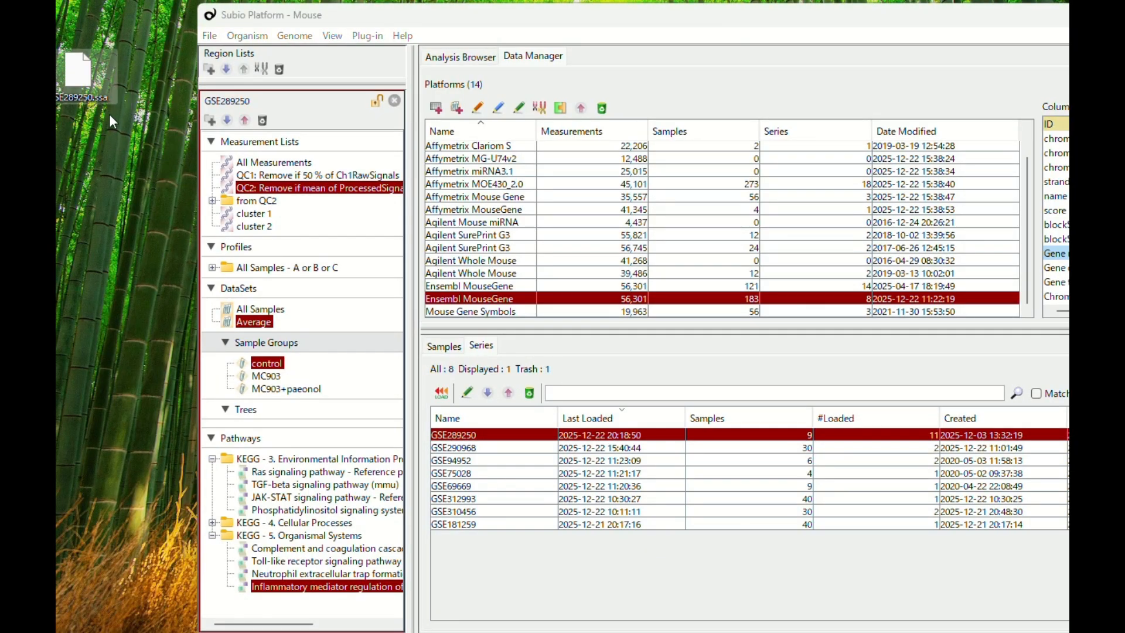
pyautogui.click(561, 22)
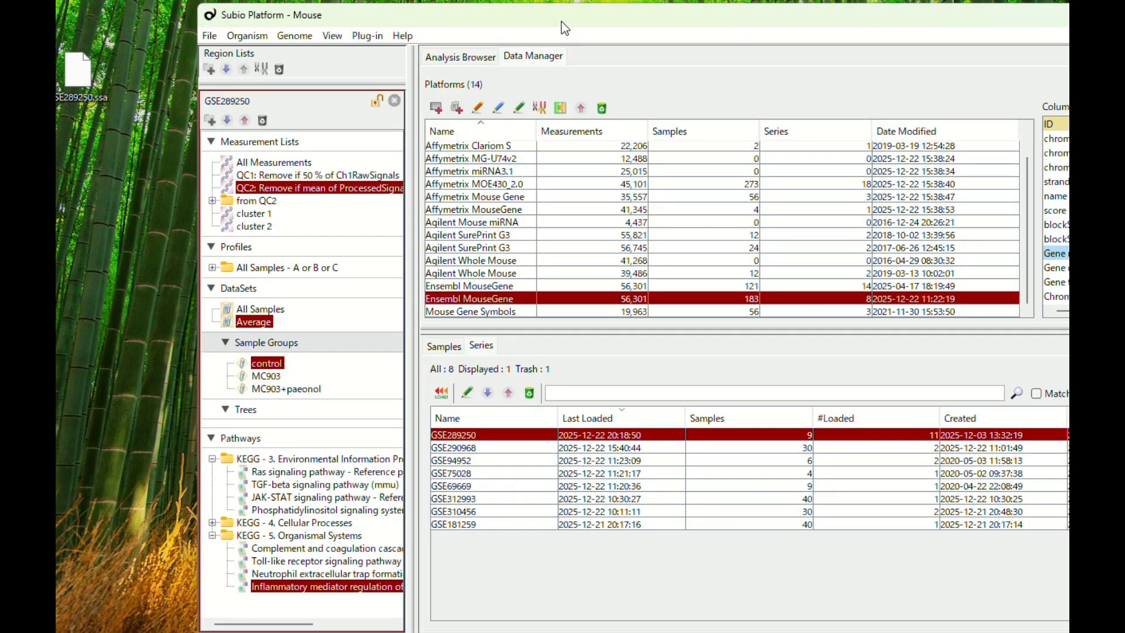
# - Add a new organism named New Organism to the organism list and switch to it
pyautogui.click(254, 41)
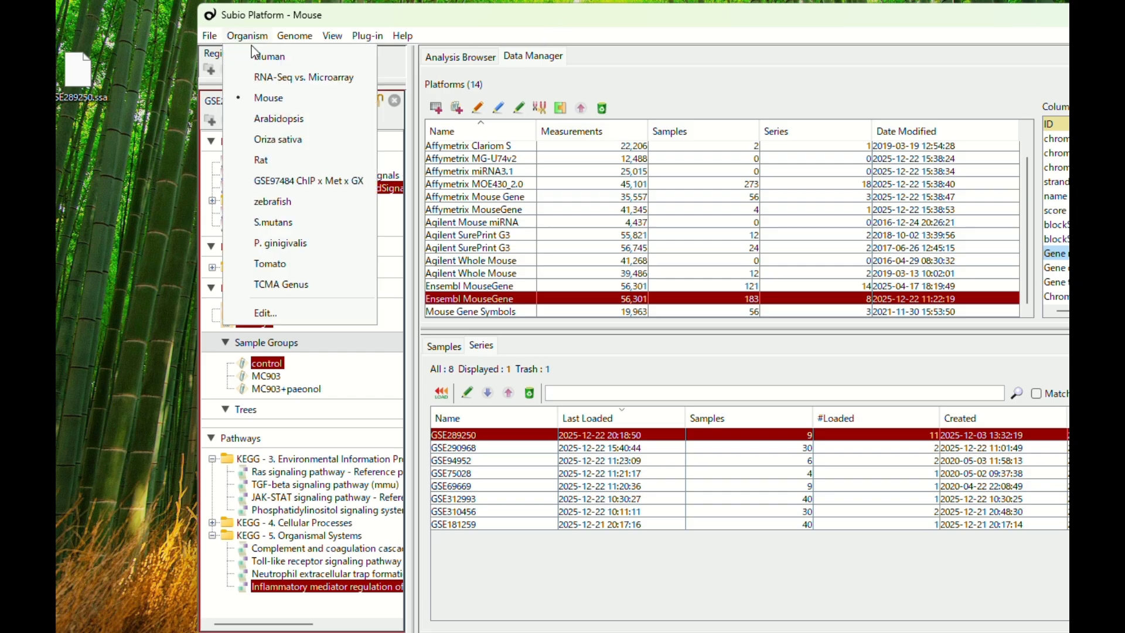
pyautogui.click(261, 314)
pyautogui.click(558, 455)
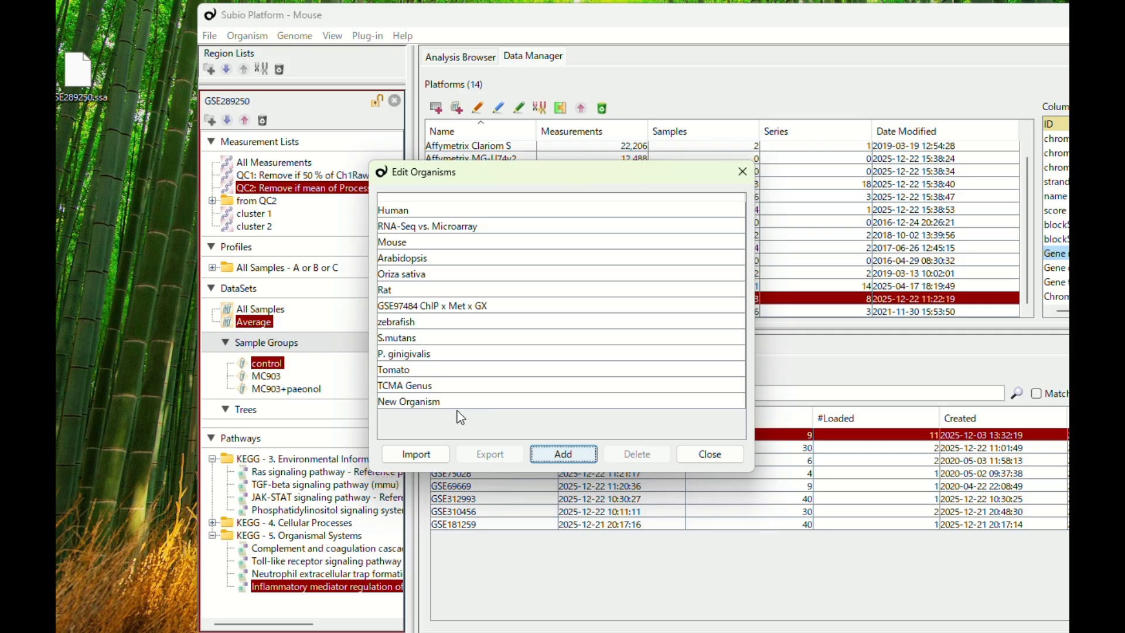
pyautogui.click(710, 456)
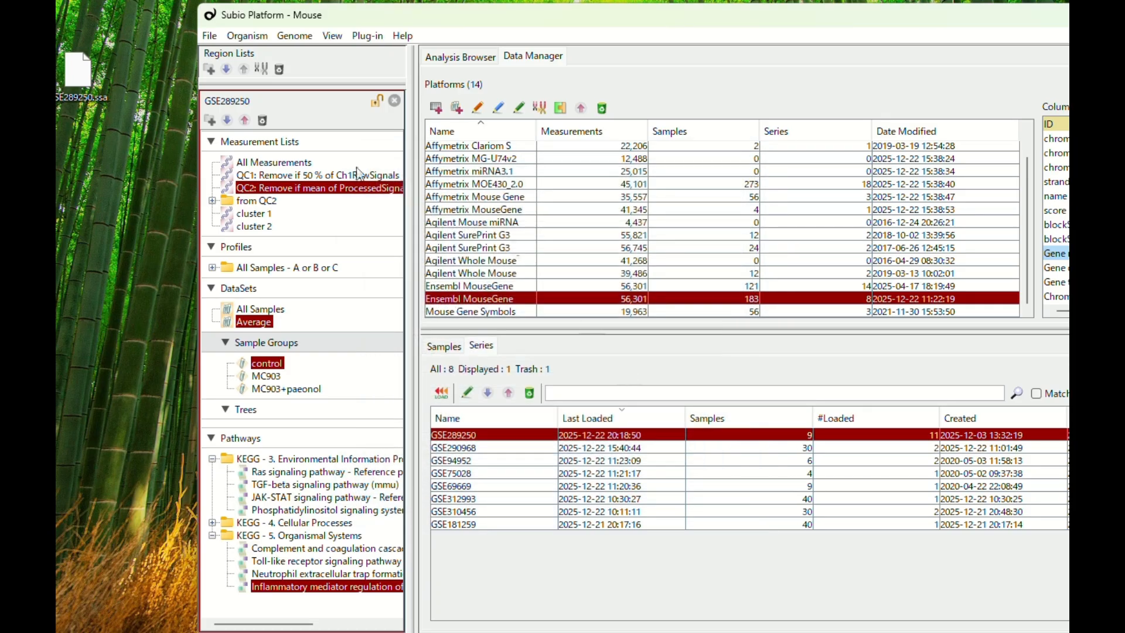
pyautogui.click(248, 36)
pyautogui.click(280, 302)
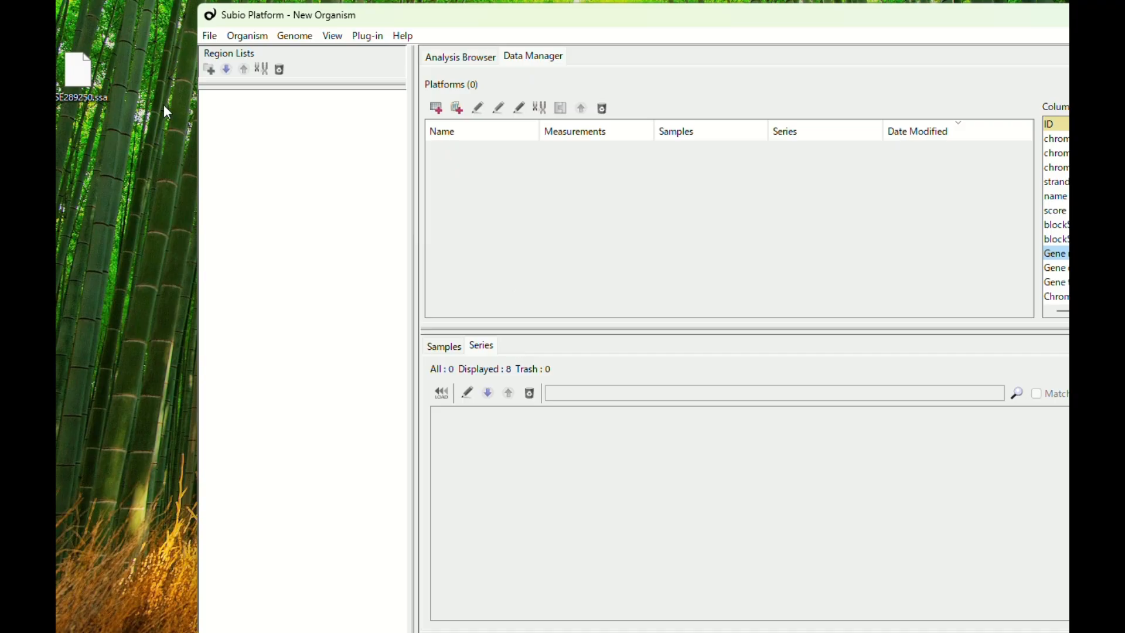
# - Import GSE289250.ssa from the desktop into the empty organism and select the outlier gene Gm45140 in the scatter plot
pyautogui.moveTo(75, 71); pyautogui.dragTo(572, 455)
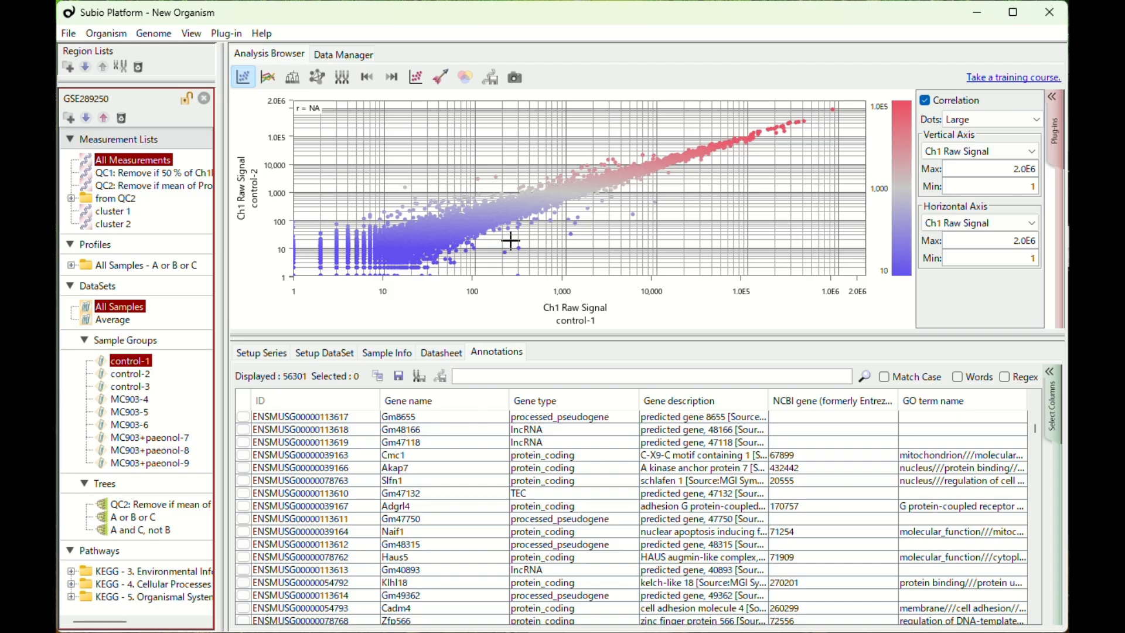
pyautogui.moveTo(491, 241); pyautogui.dragTo(592, 224)
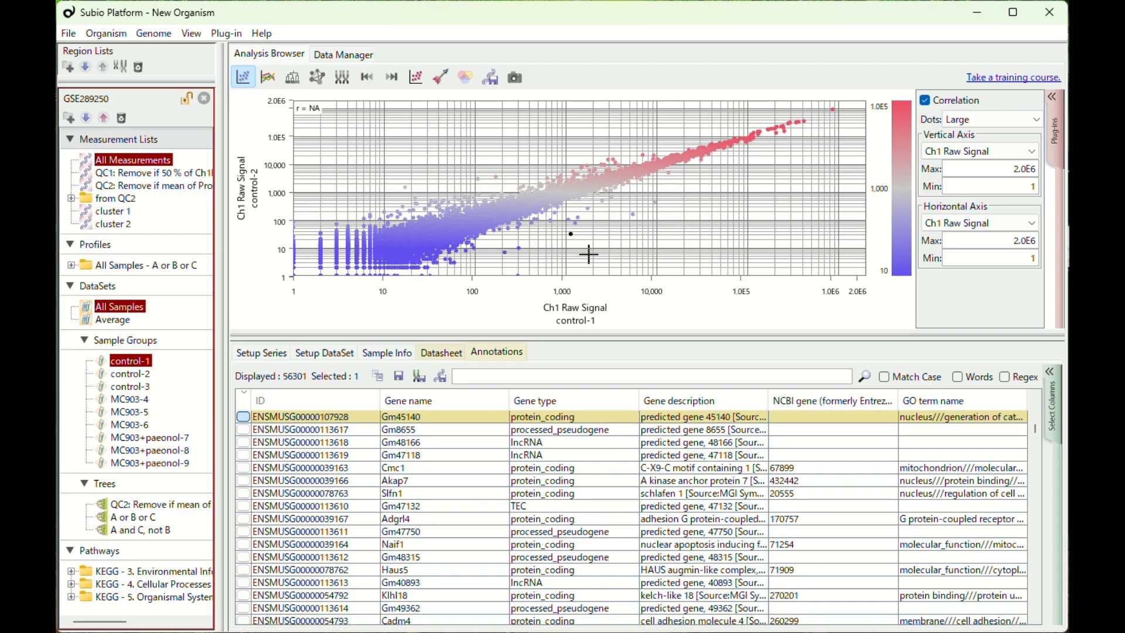
# - Show the imported series as a line graph for the Average dataset and view its sample information and notes
pyautogui.click(268, 77)
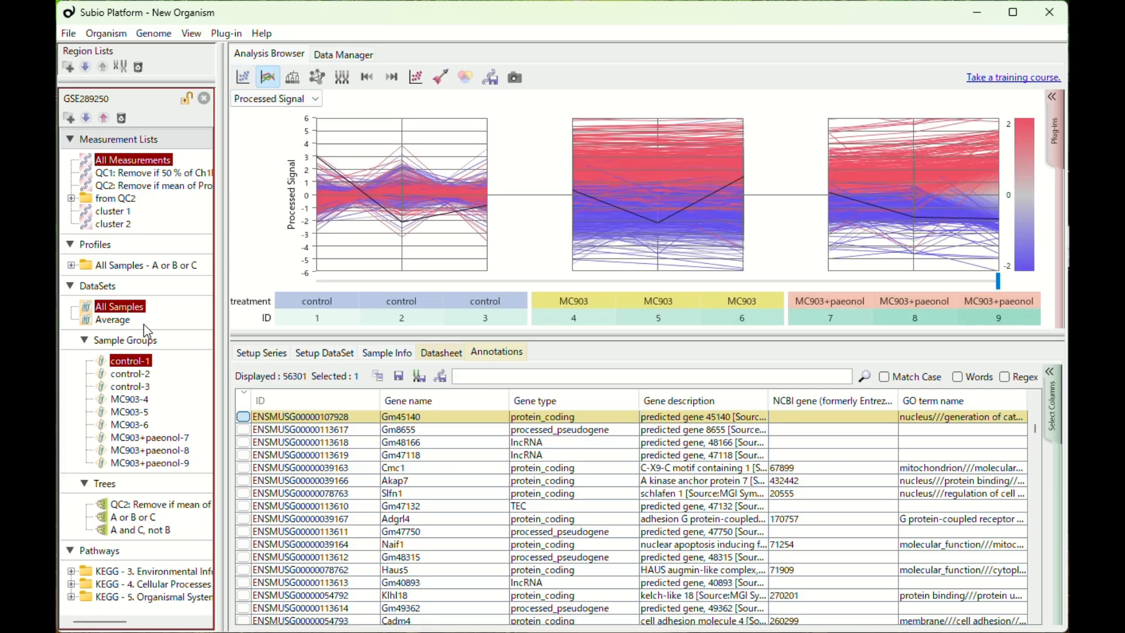
pyautogui.click(128, 320)
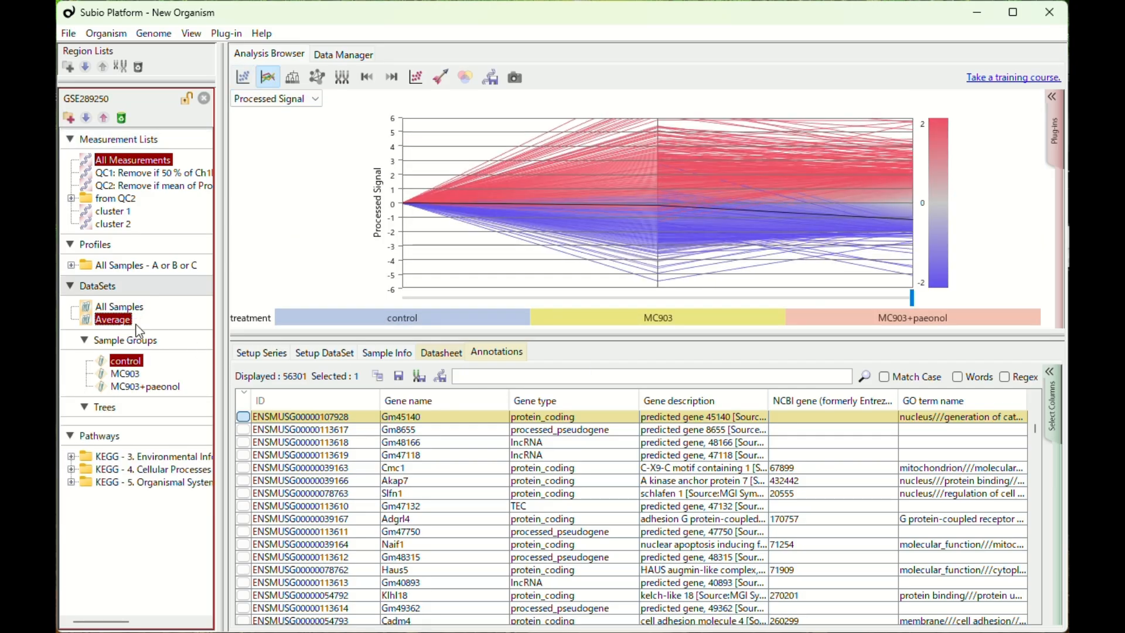
pyautogui.click(404, 354)
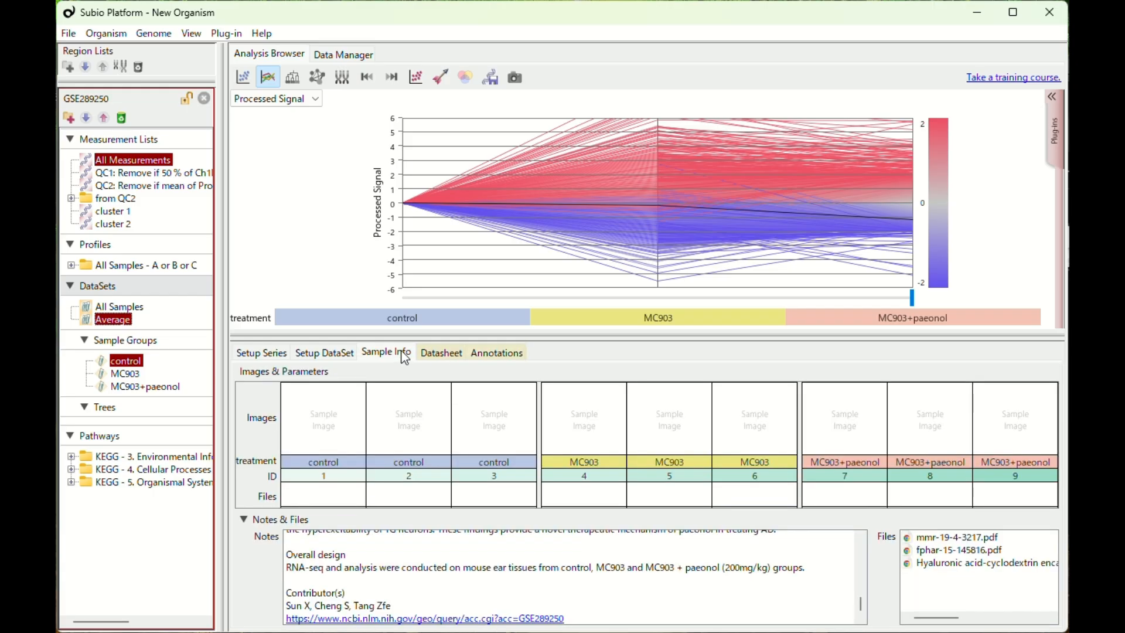